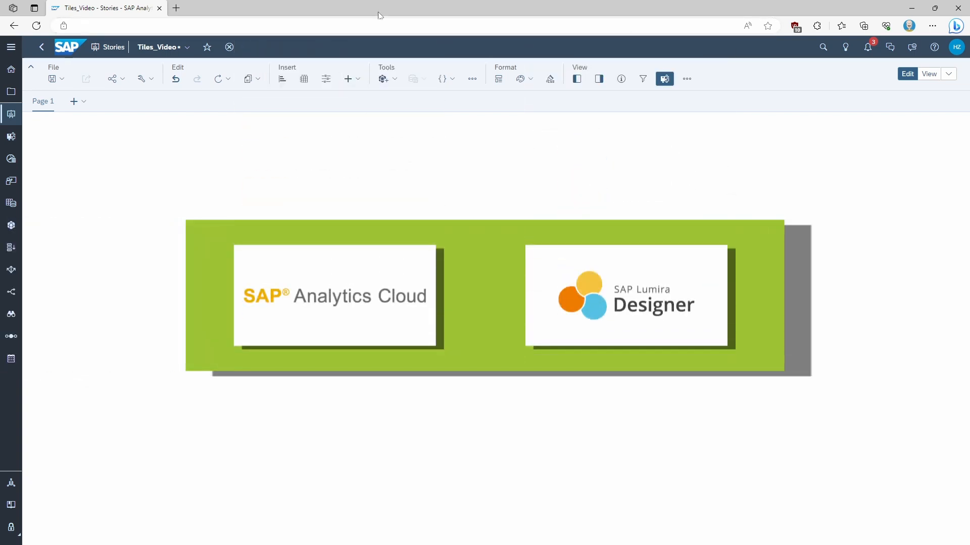
Insert a graphomate tiles custom widget and move it away from the page's upper-left corner
click(358, 80)
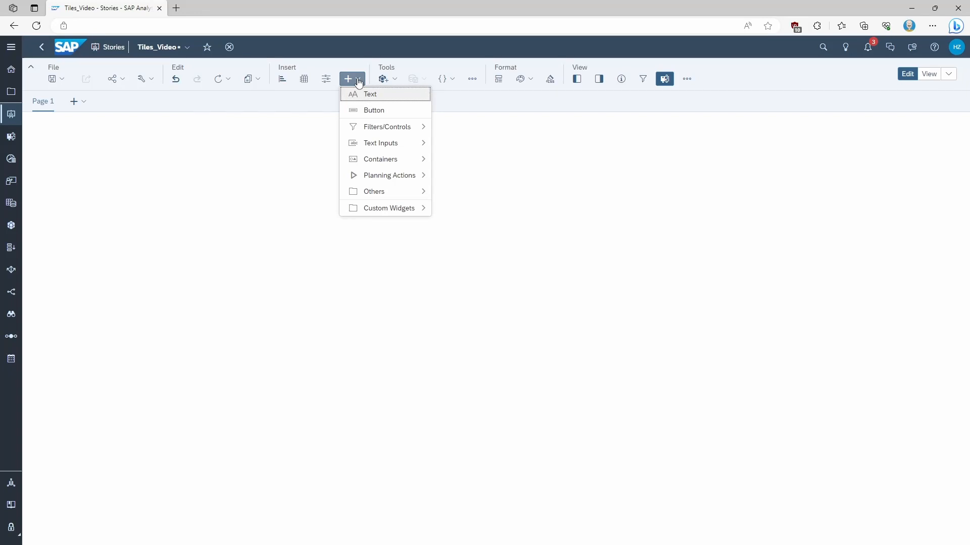
mouse_move(386, 209)
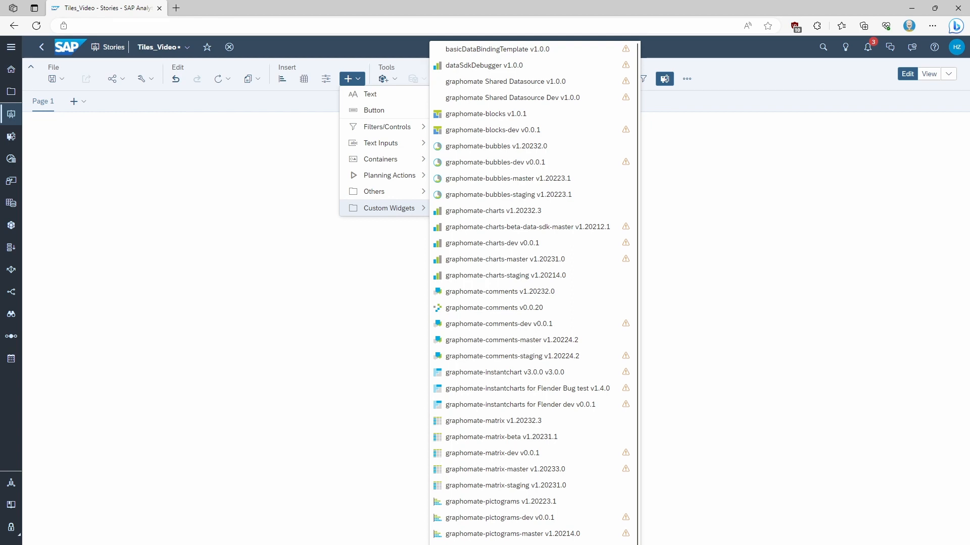
click(493, 543)
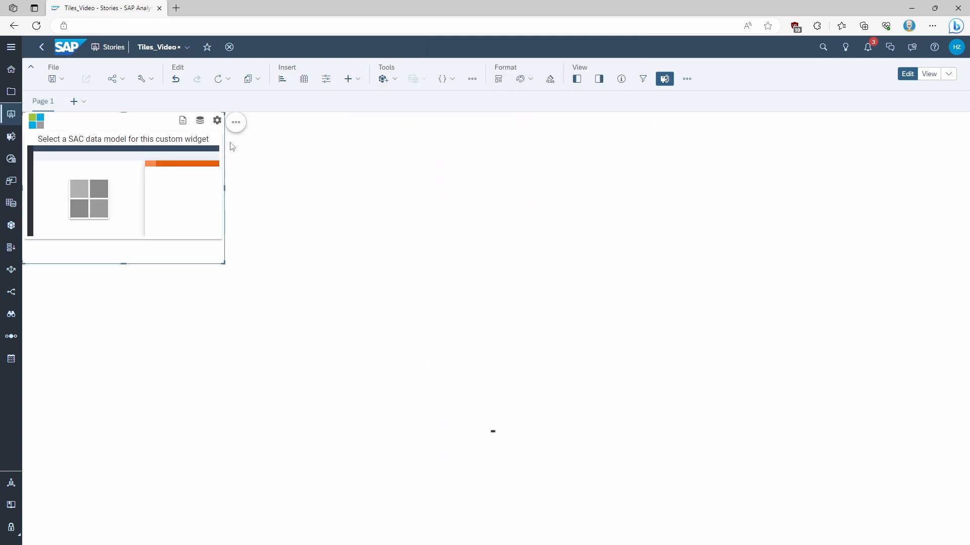
drag(222, 145, 351, 186)
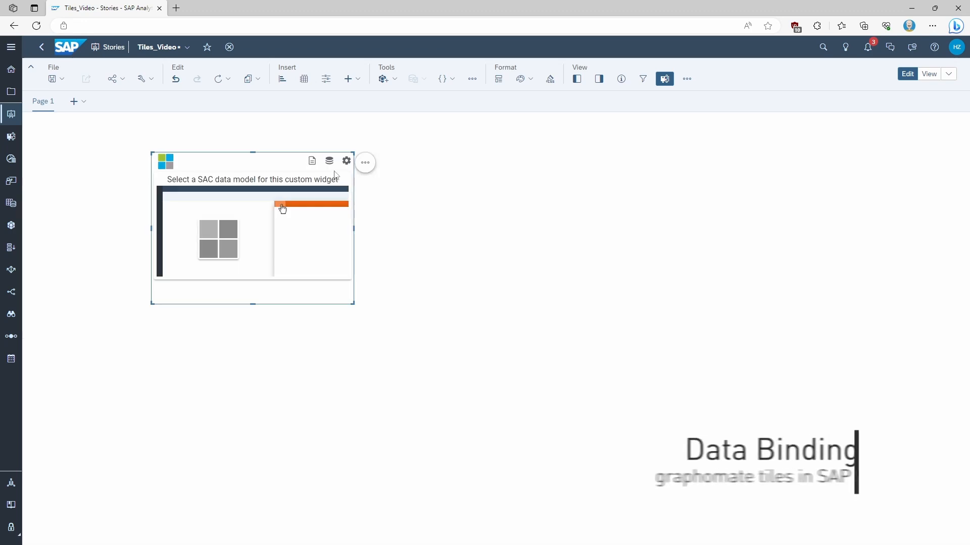
Assign the superstore_dataset model as the widget's data source
click(330, 162)
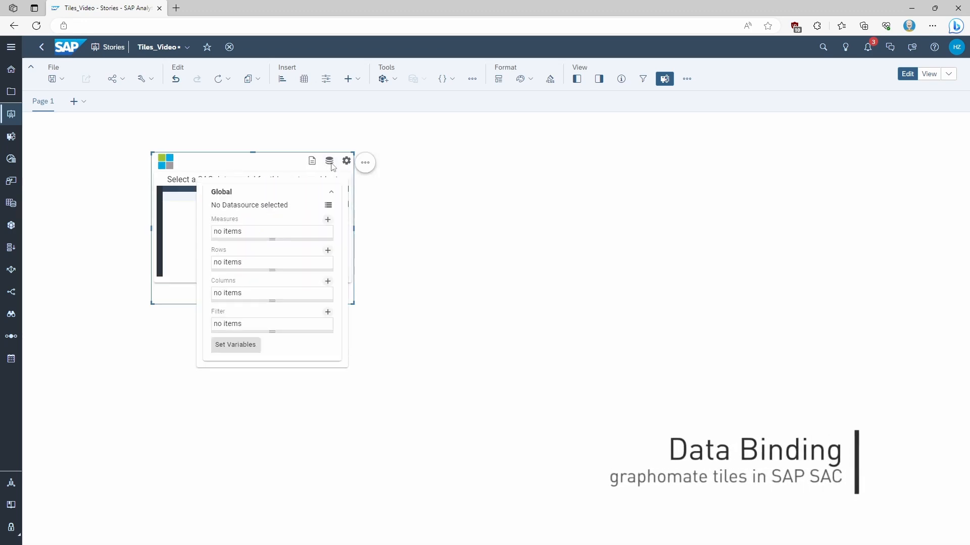
click(328, 206)
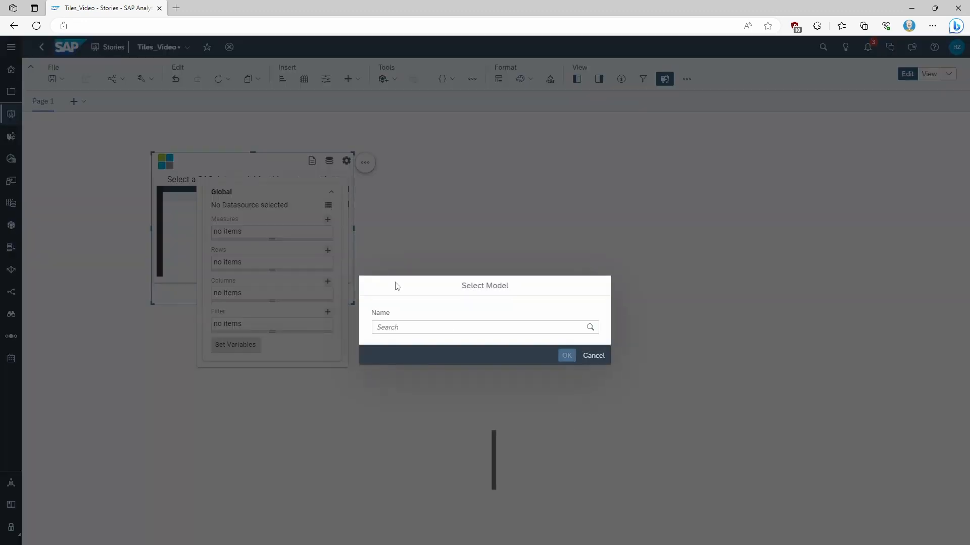
click(419, 325)
click(447, 365)
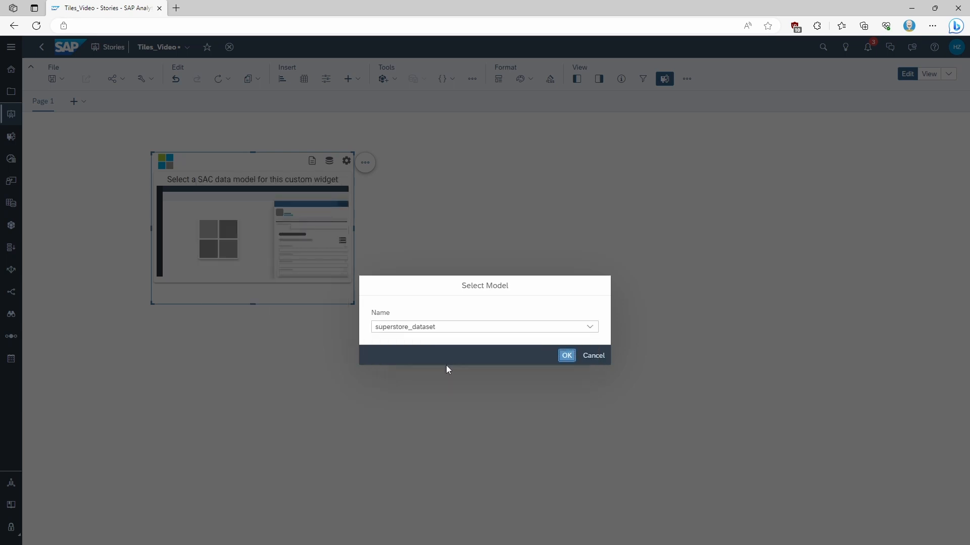
click(567, 356)
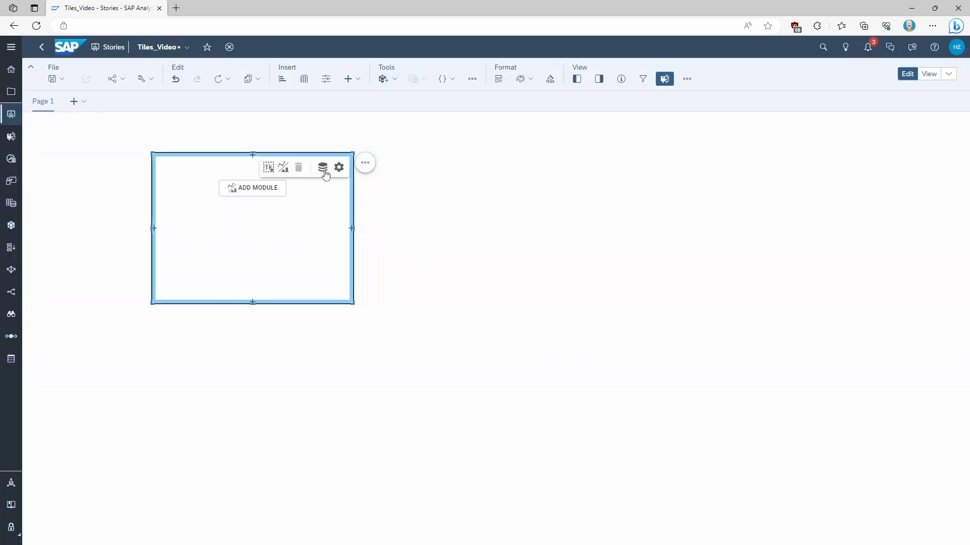
Add the measures Sales, Quantity, Profit and Discount to the widget's global data binding
click(324, 169)
click(299, 232)
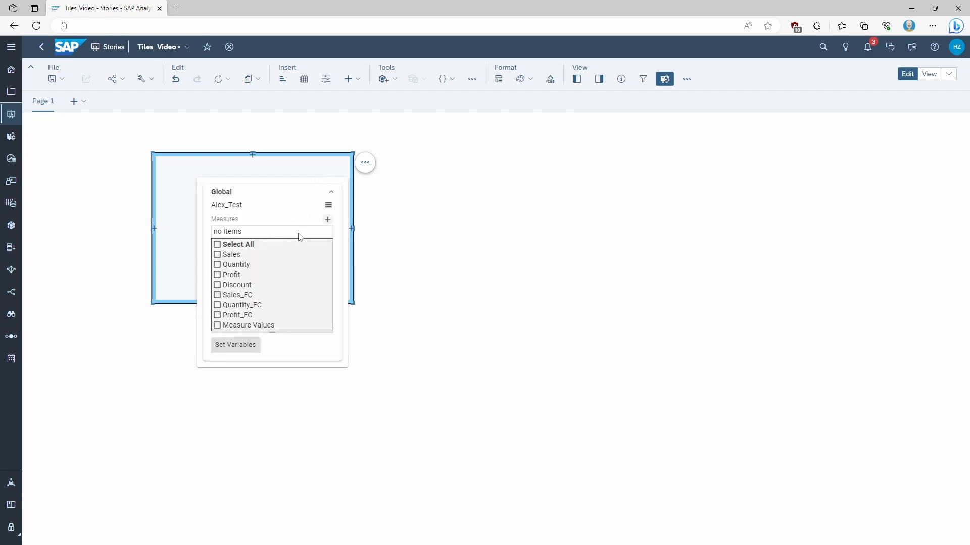
click(217, 255)
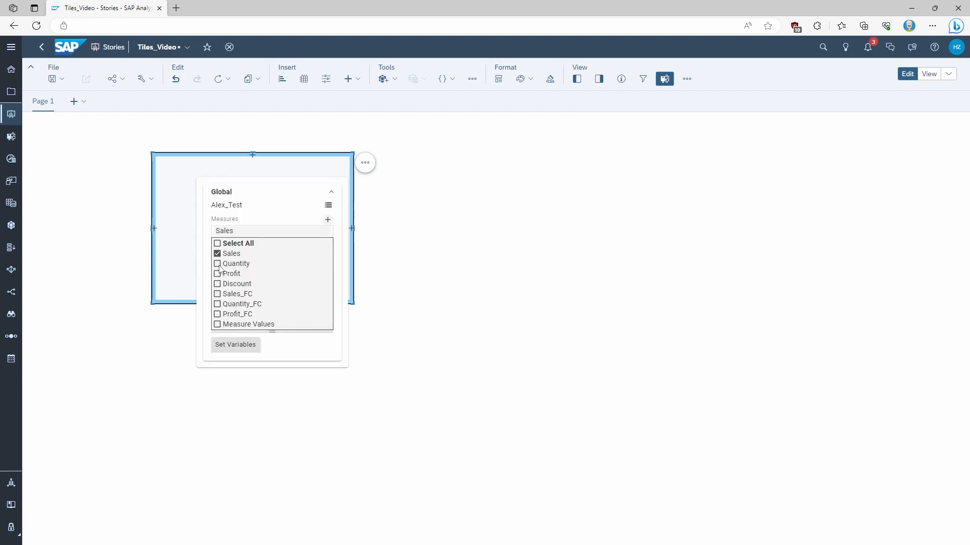
click(218, 263)
click(217, 285)
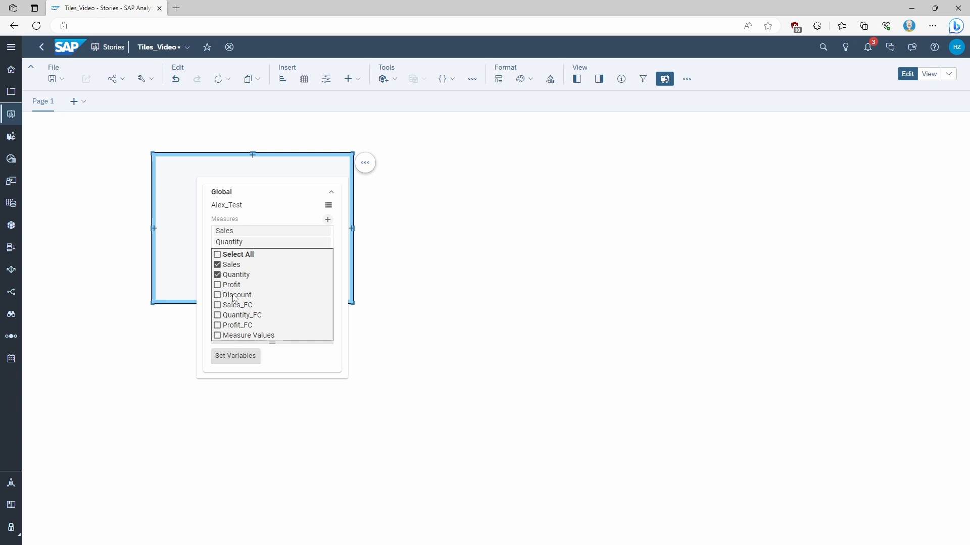
click(218, 306)
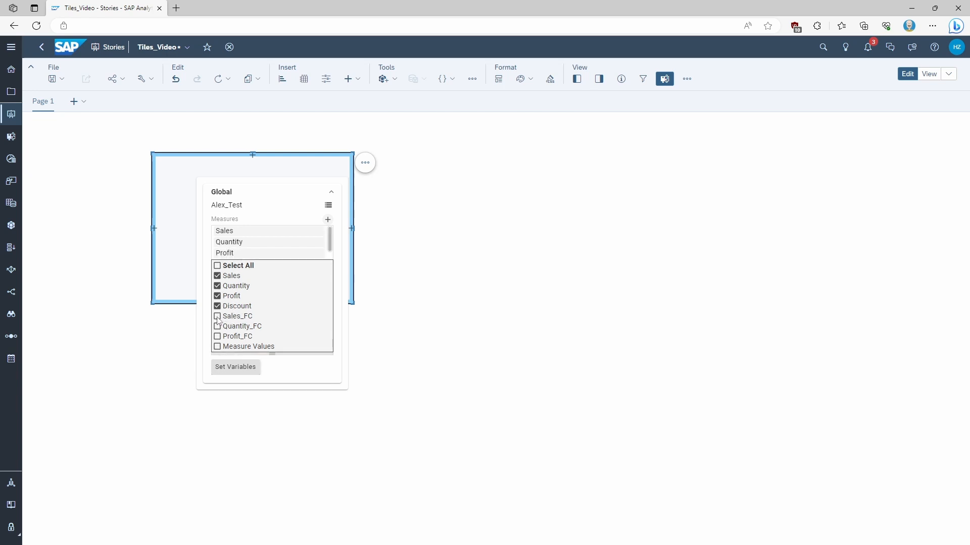
click(257, 198)
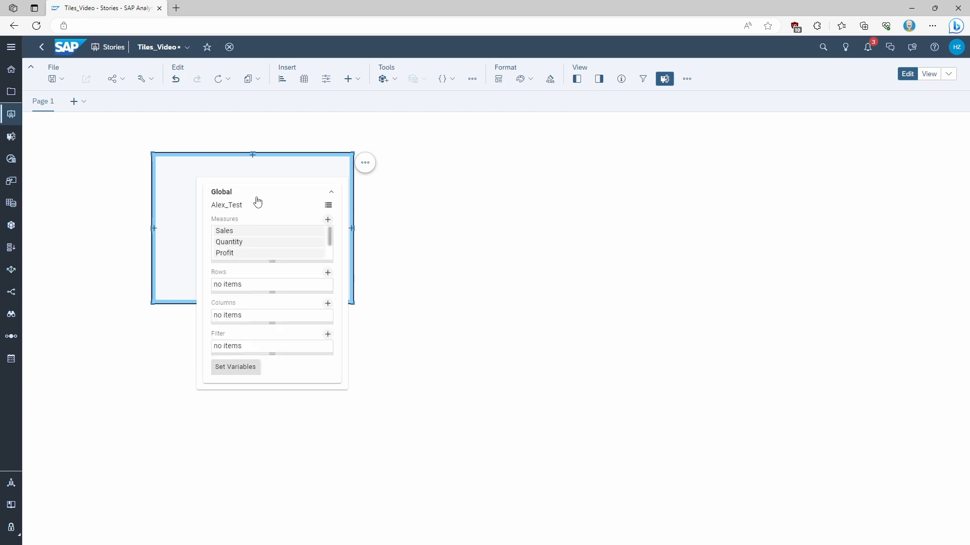
Add the Category dimension to the rows of the data binding and close the binding settings
click(263, 284)
click(218, 307)
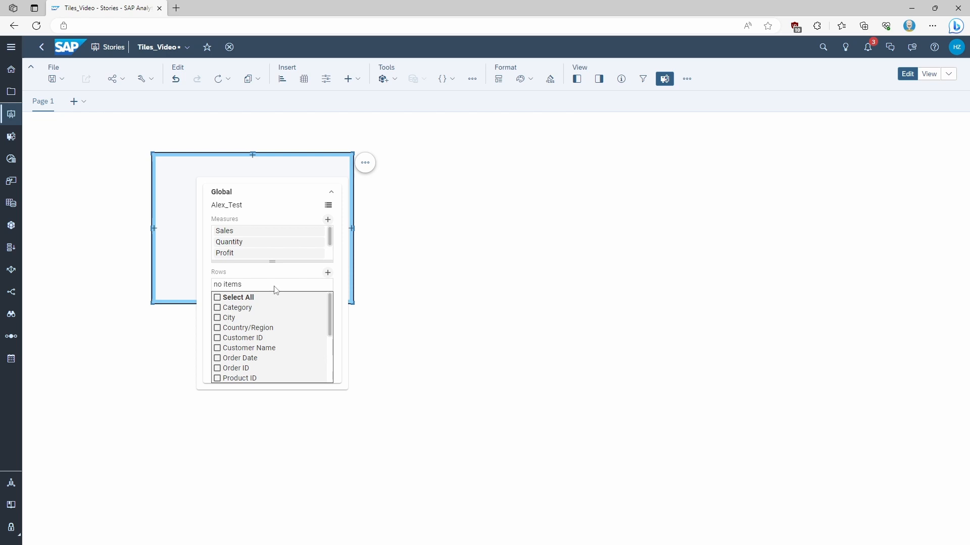
click(289, 273)
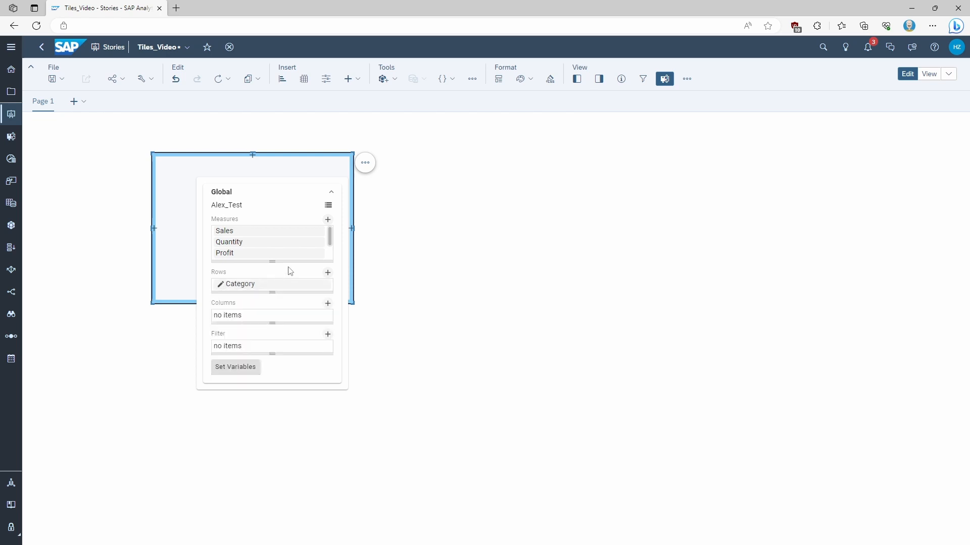
click(299, 169)
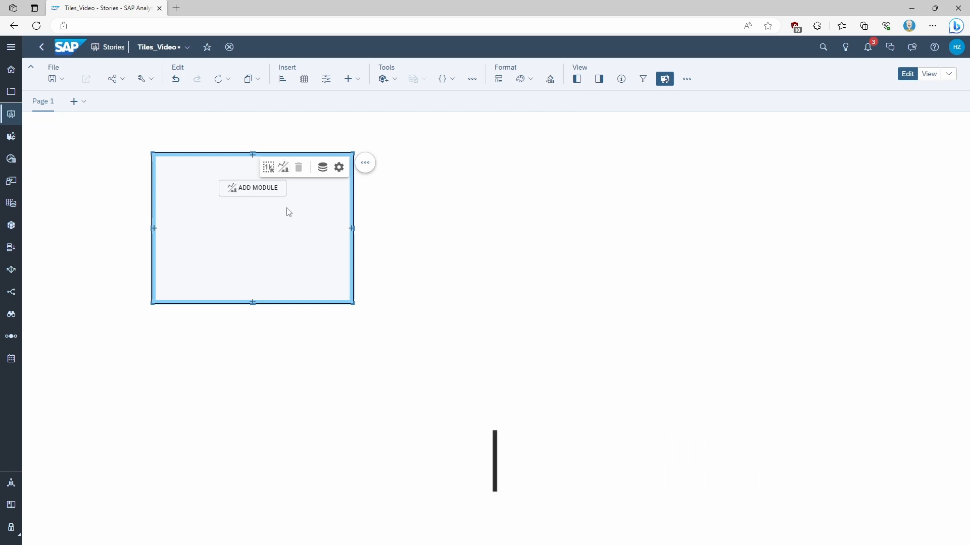
Split the tile into two rows and divide the upper row into two equal columns
click(252, 303)
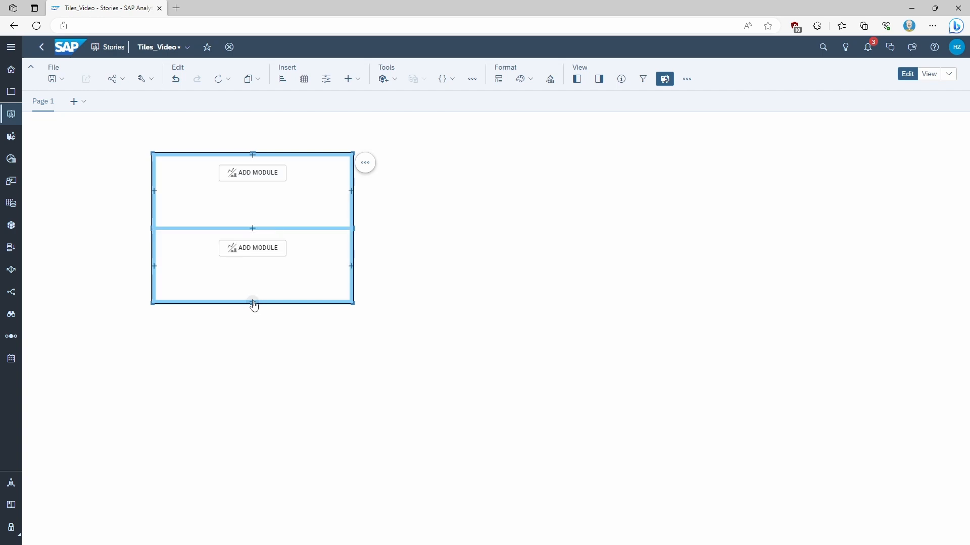
click(350, 194)
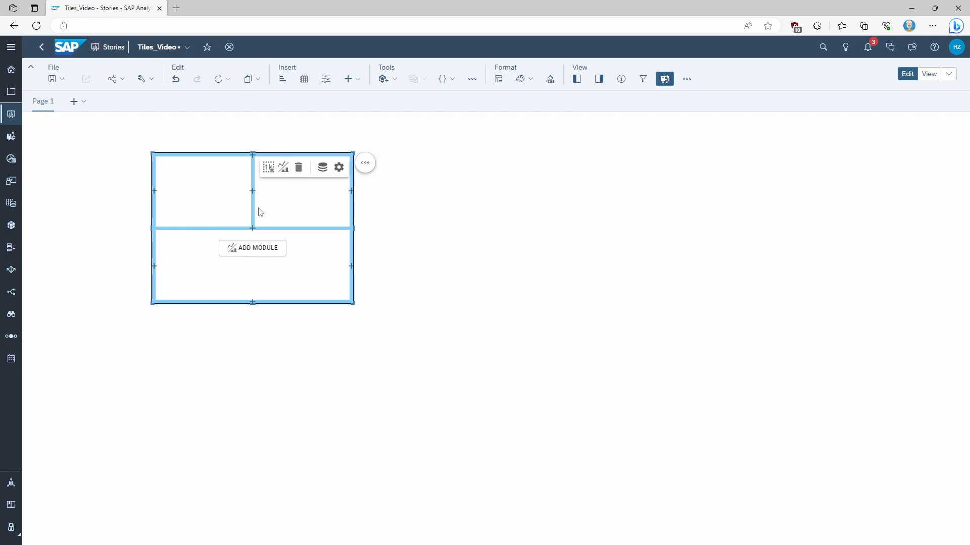
mouse_move(252, 210)
mouse_down()
mouse_move(274, 209)
mouse_move(240, 214)
mouse_move(251, 212)
mouse_up()
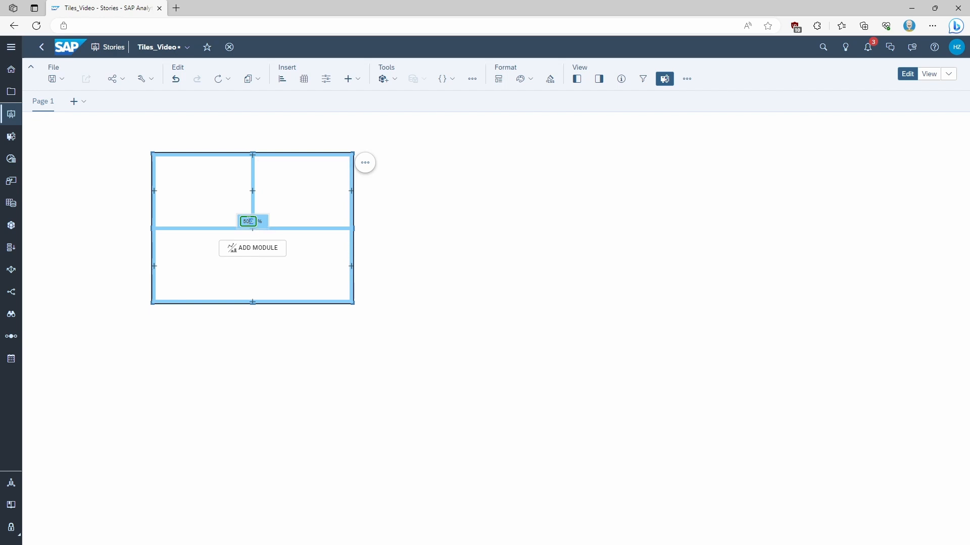
mouse_move(283, 208)
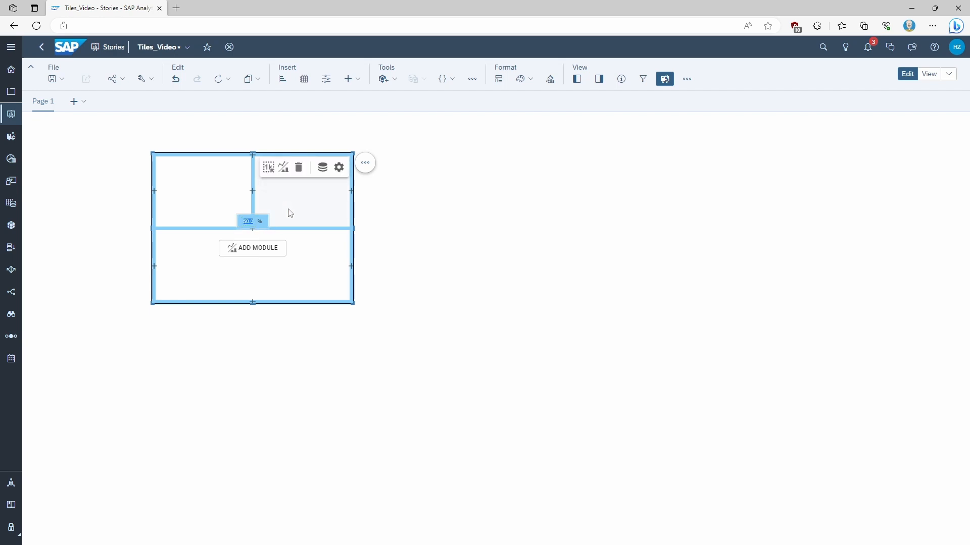
Split the tile's lower row into three columns with the dividers at 25% and 75%
click(351, 269)
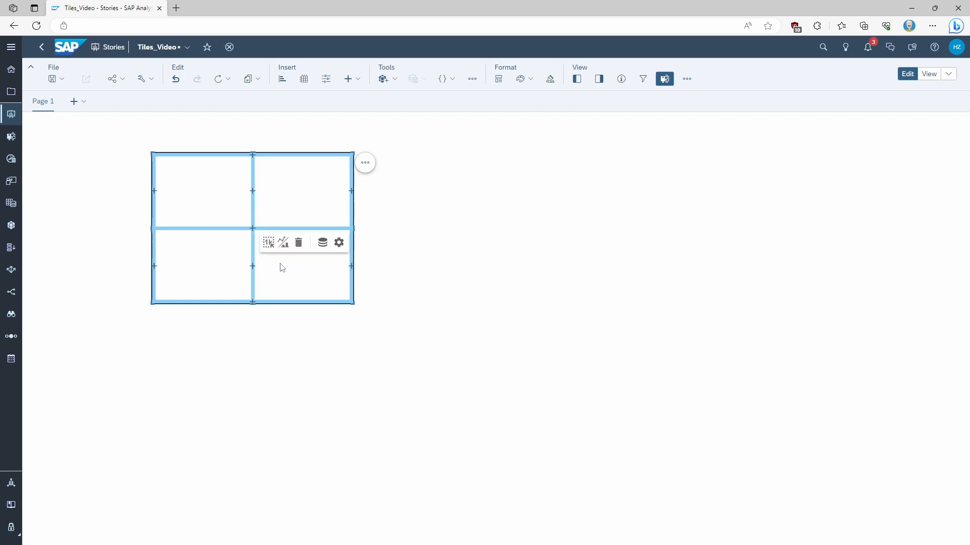
click(253, 270)
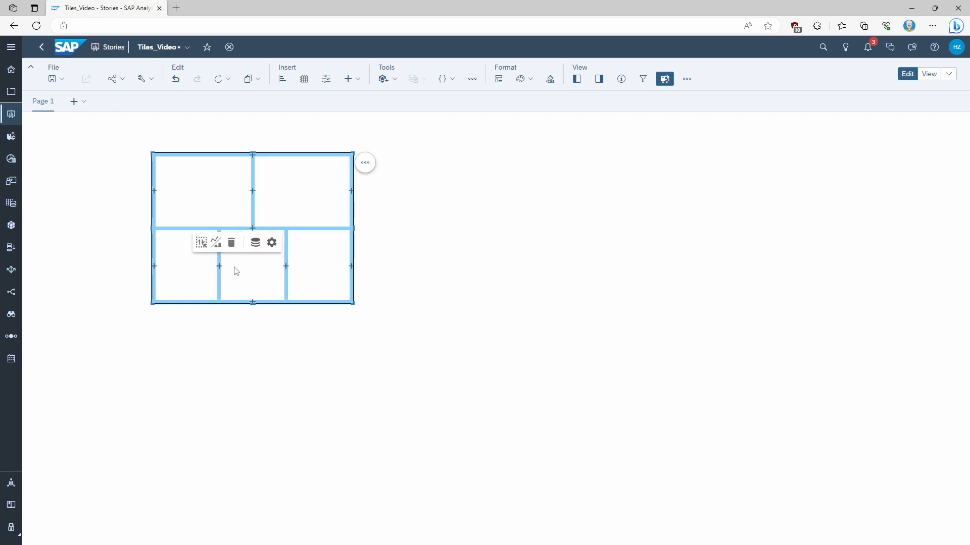
drag(219, 277, 201, 263)
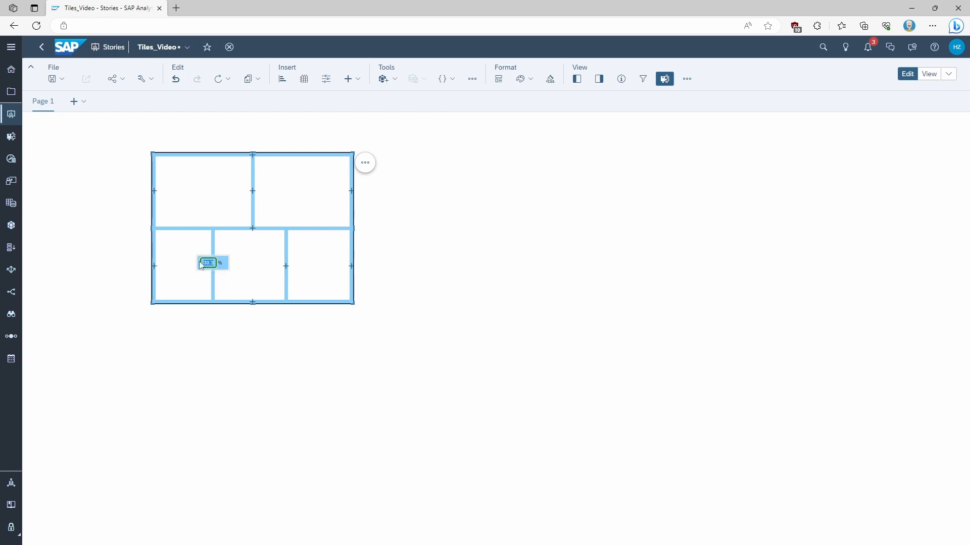
text(25)
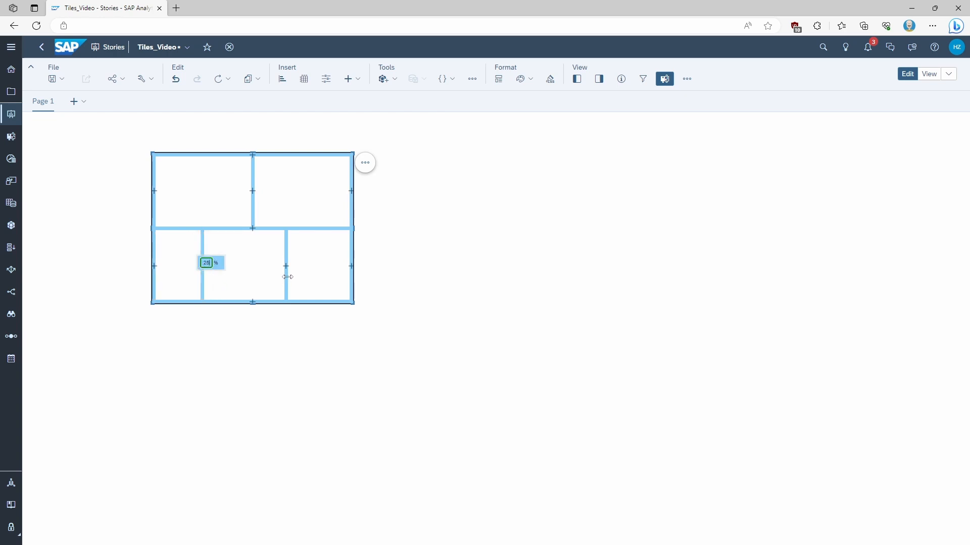
drag(286, 276, 266, 264)
text(75)
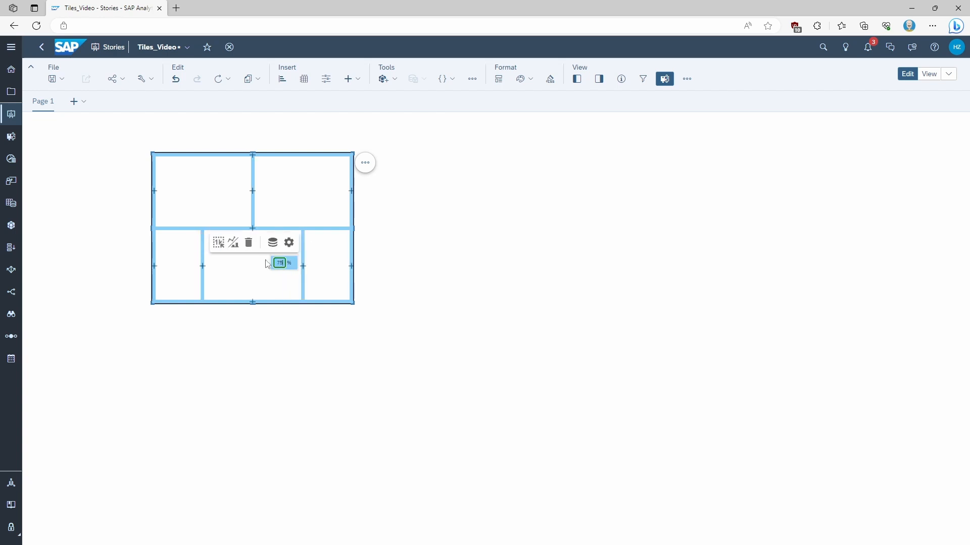
key(Return)
Delete two of the lower row's three cells to restore a single full-width cell
click(248, 243)
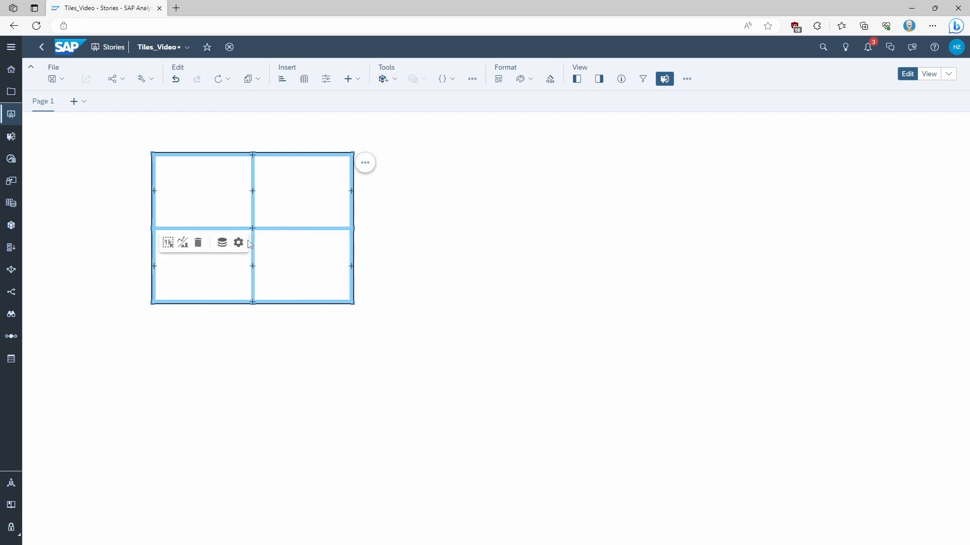
click(197, 244)
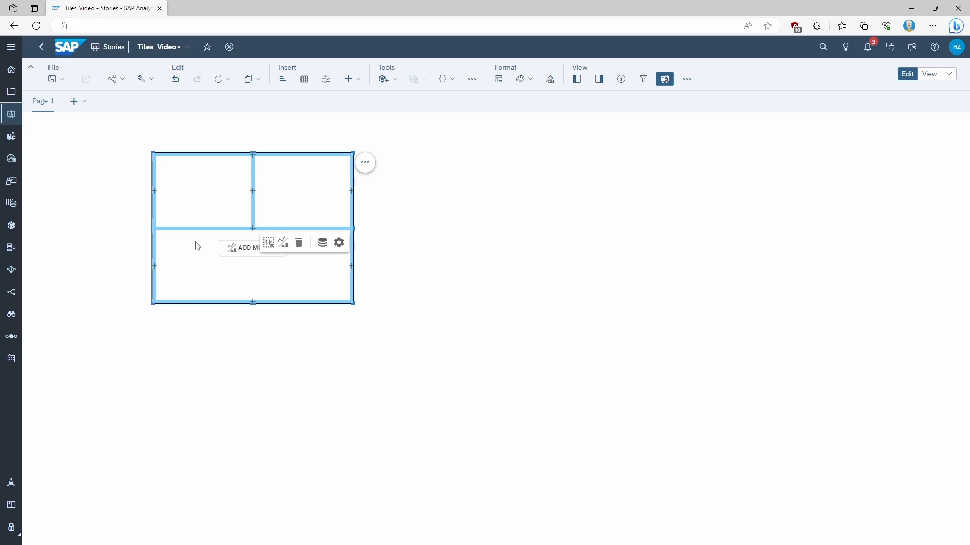
Add a Title module to the tile's upper-left cell
mouse_move(210, 198)
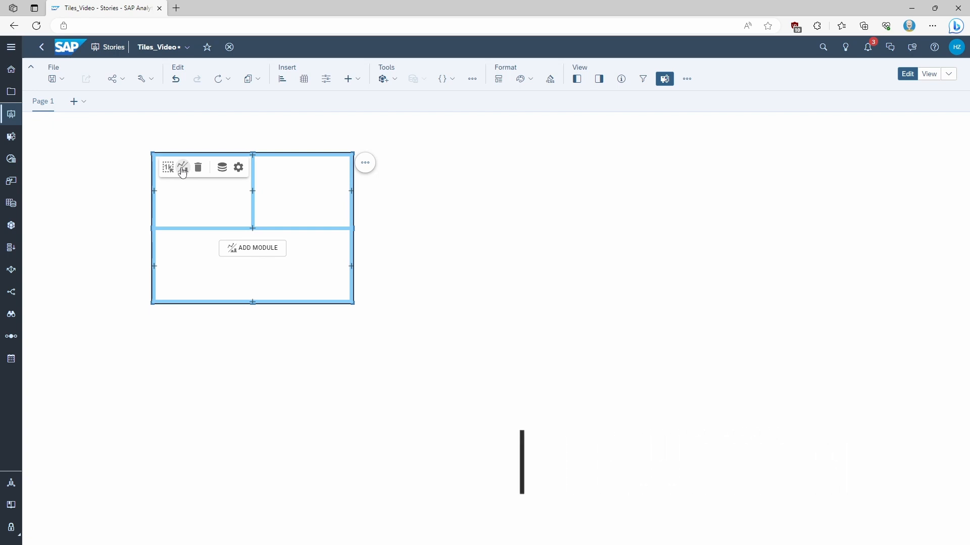
click(183, 170)
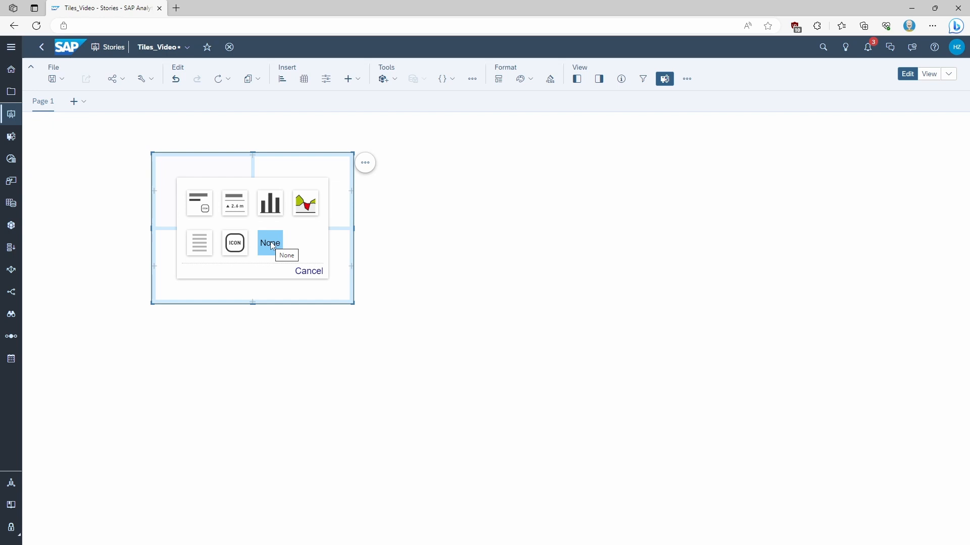
click(202, 207)
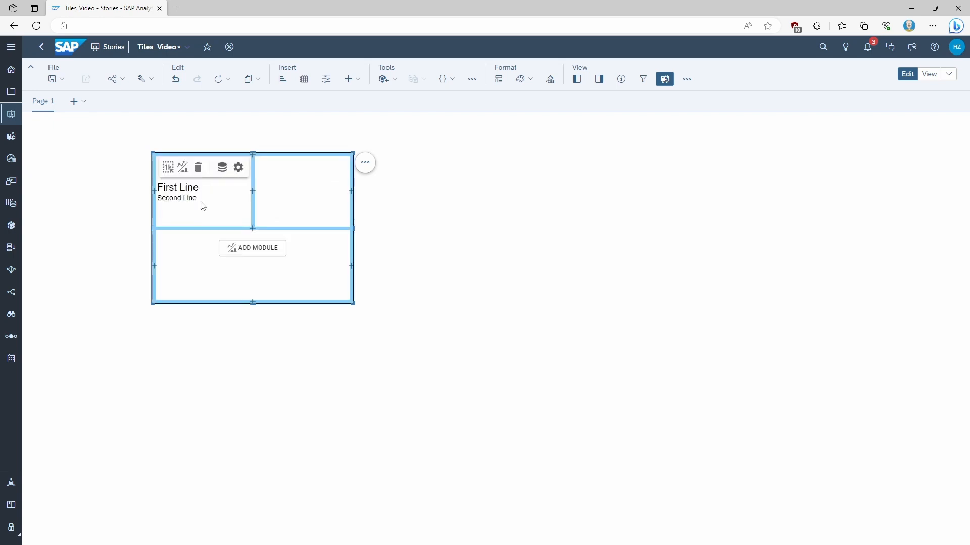
Configure the upper-left Title module with "graphomate" as its first line and "Example" as its second line
mouse_move(305, 204)
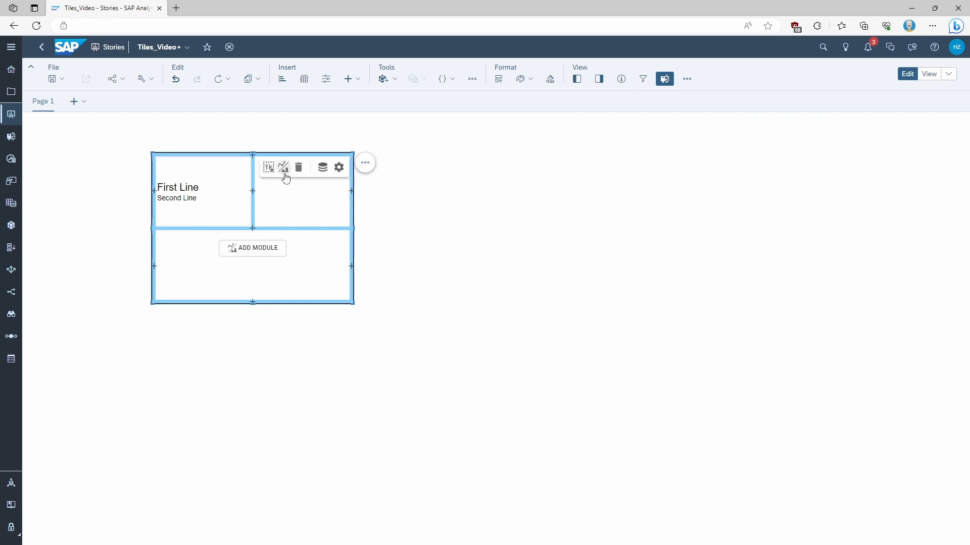
mouse_move(226, 195)
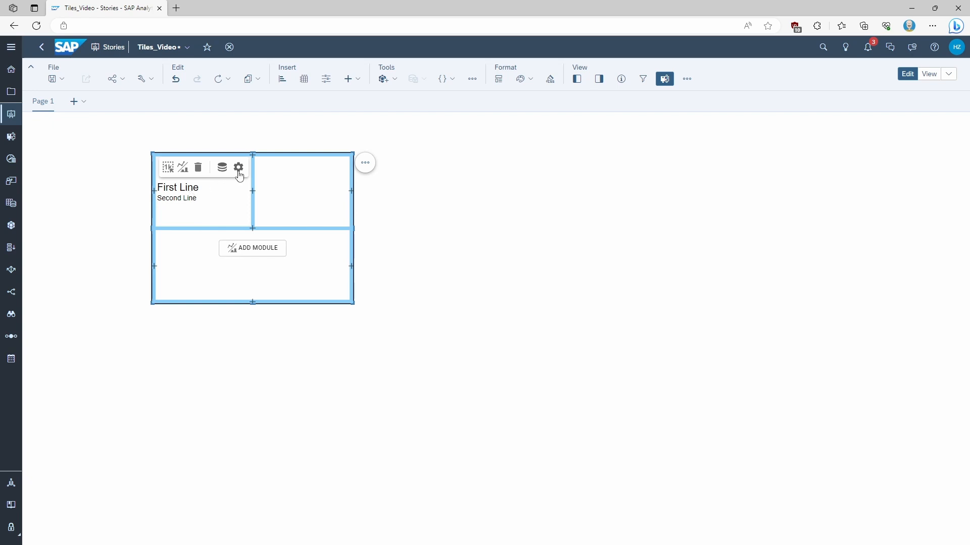
click(237, 170)
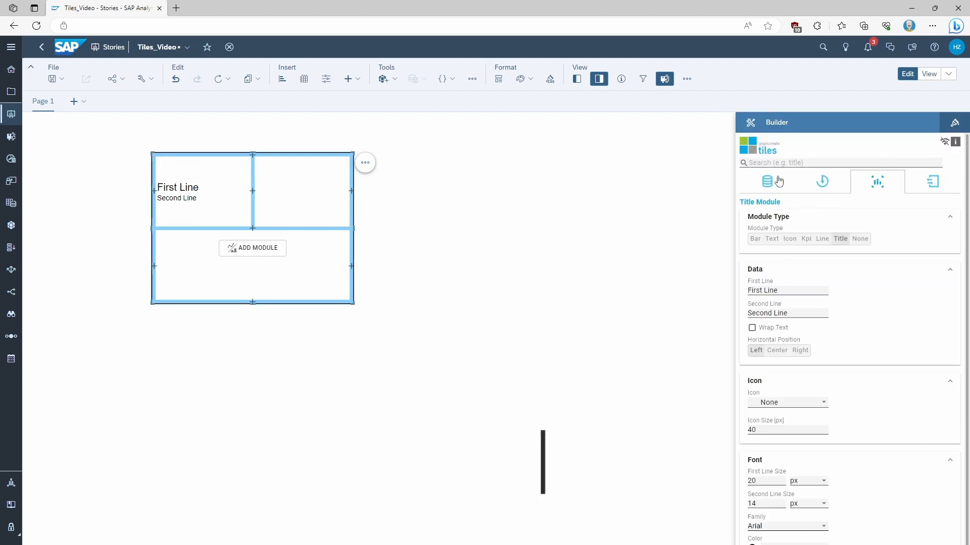
drag(784, 291, 739, 292)
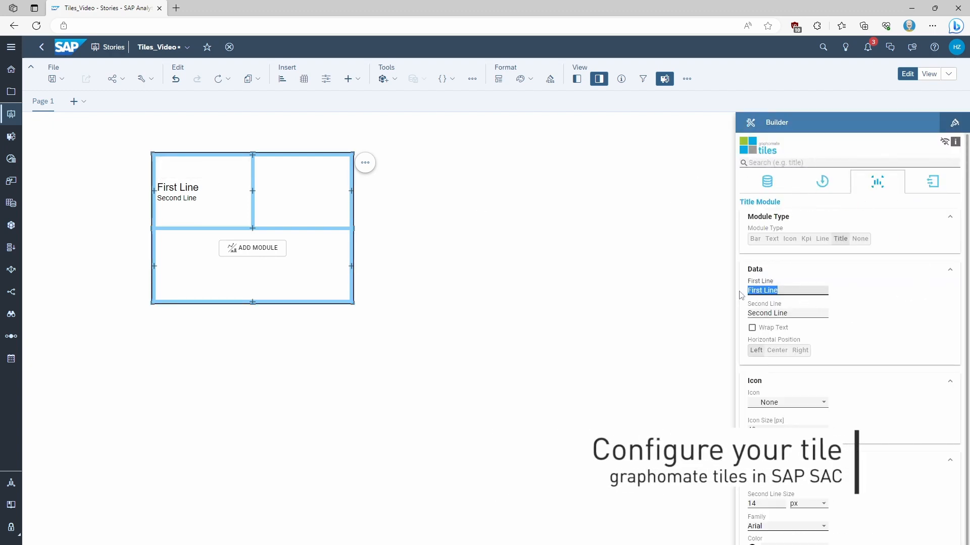
text(graphomate)
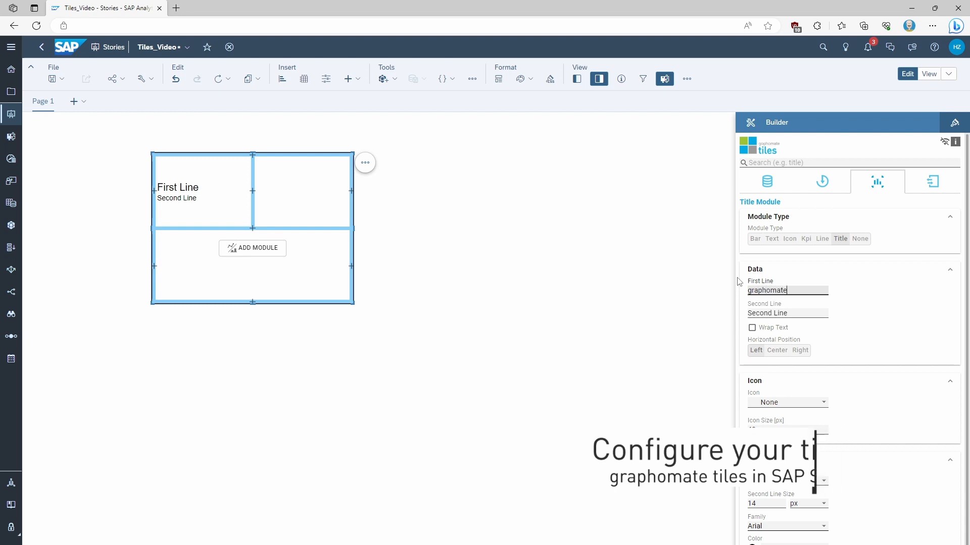
key(Tab)
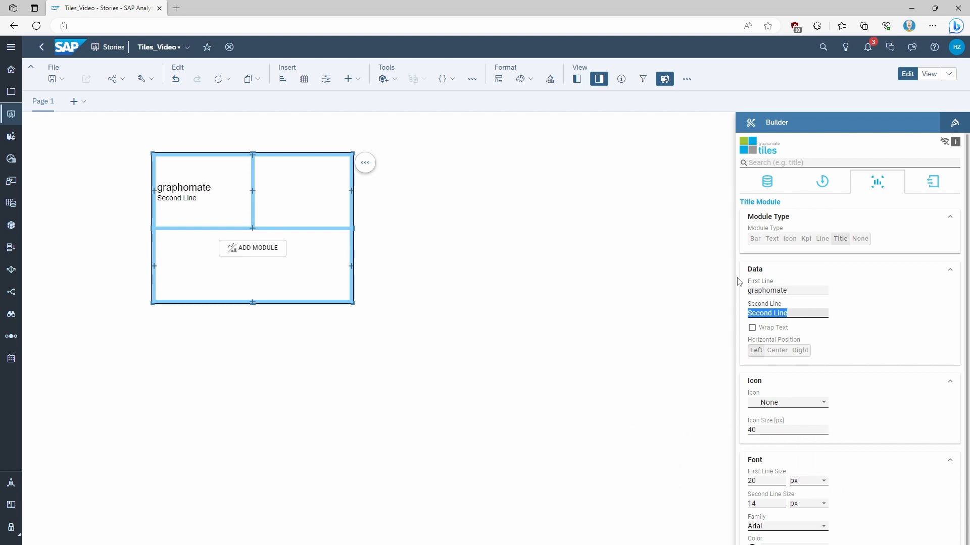
text(Em)
text(ampl)
text(e)
key(Return)
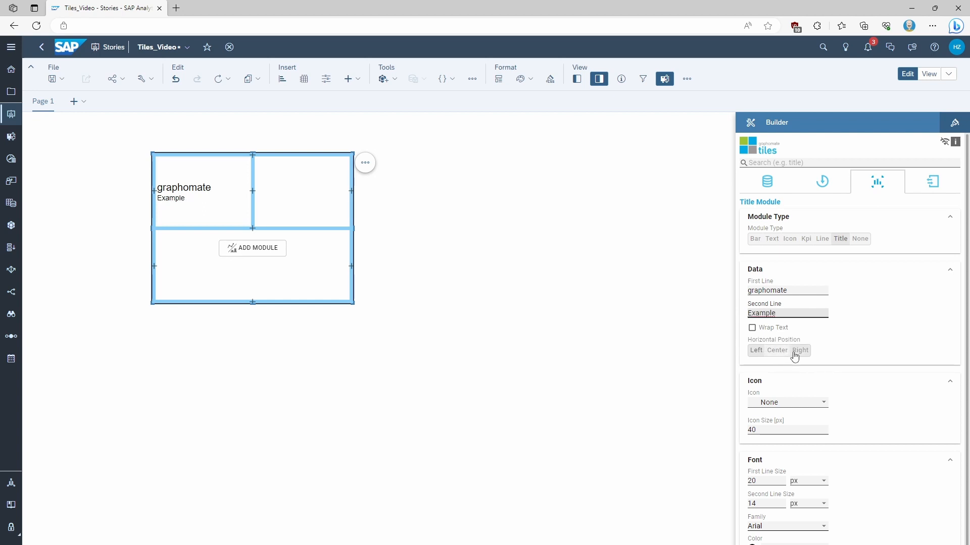
Try Comic Sans MS as the Title module's font family and set it back to Arial
click(803, 403)
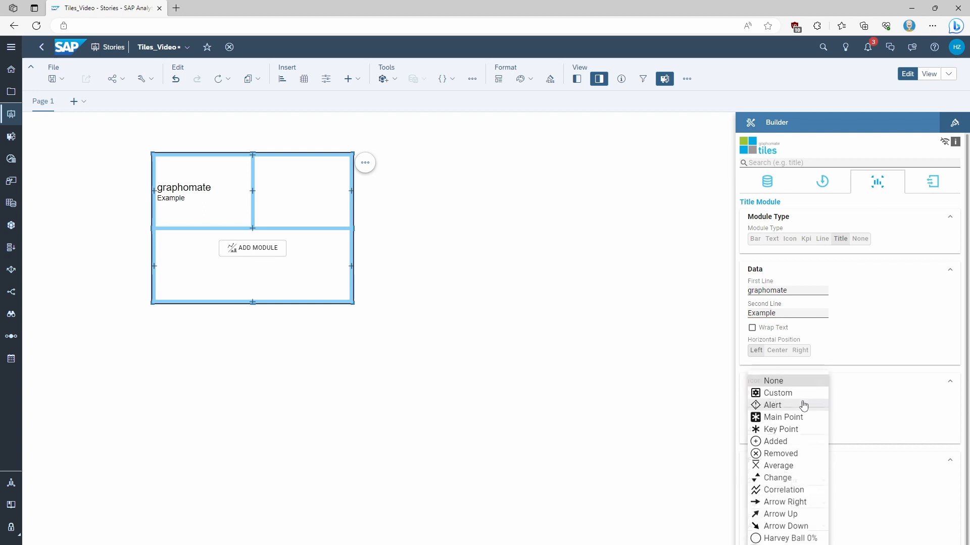
click(865, 388)
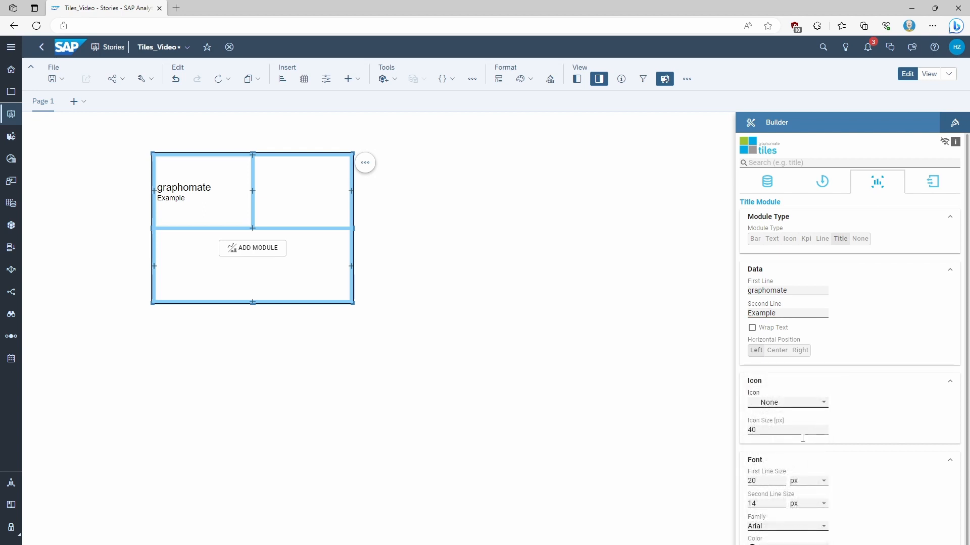
click(781, 527)
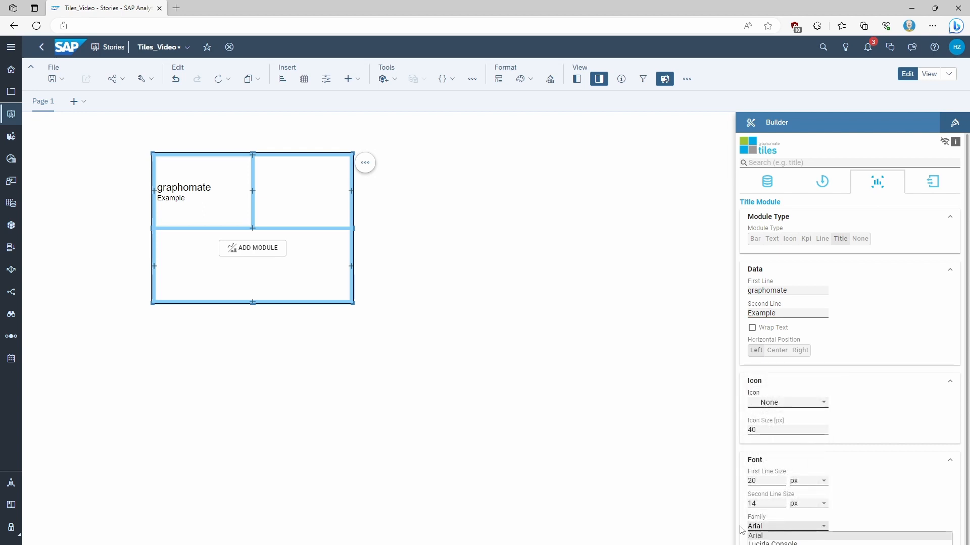
click(771, 531)
click(771, 531)
text(Comic)
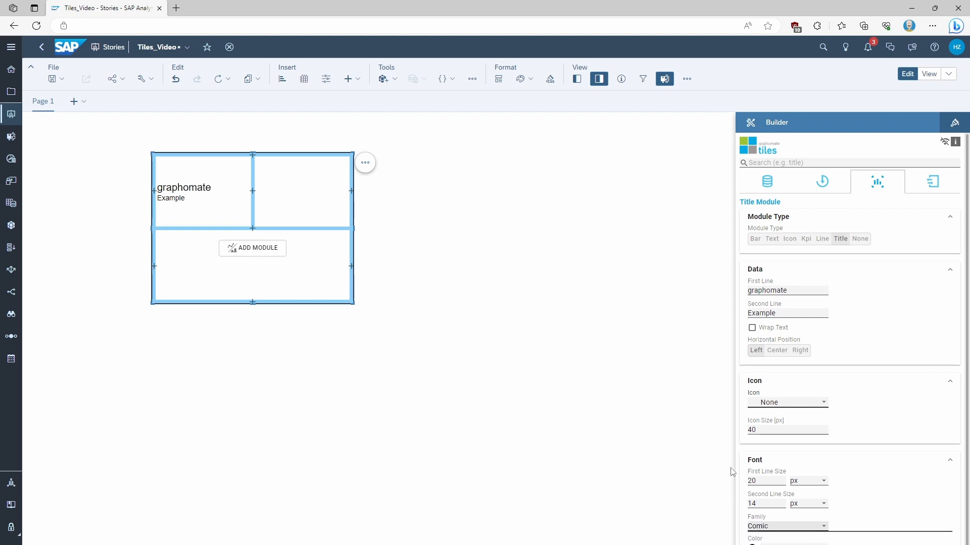
text( Sans MS)
key(Return)
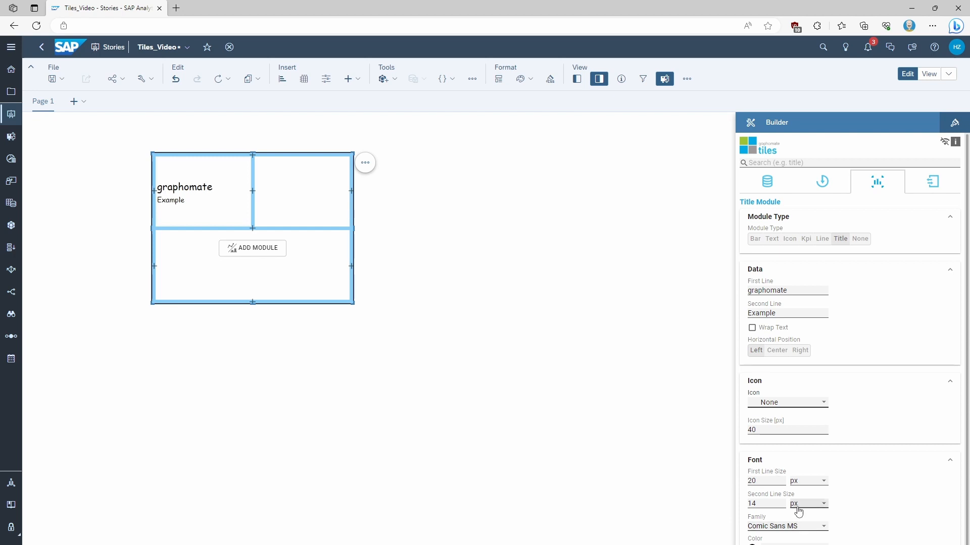
click(824, 527)
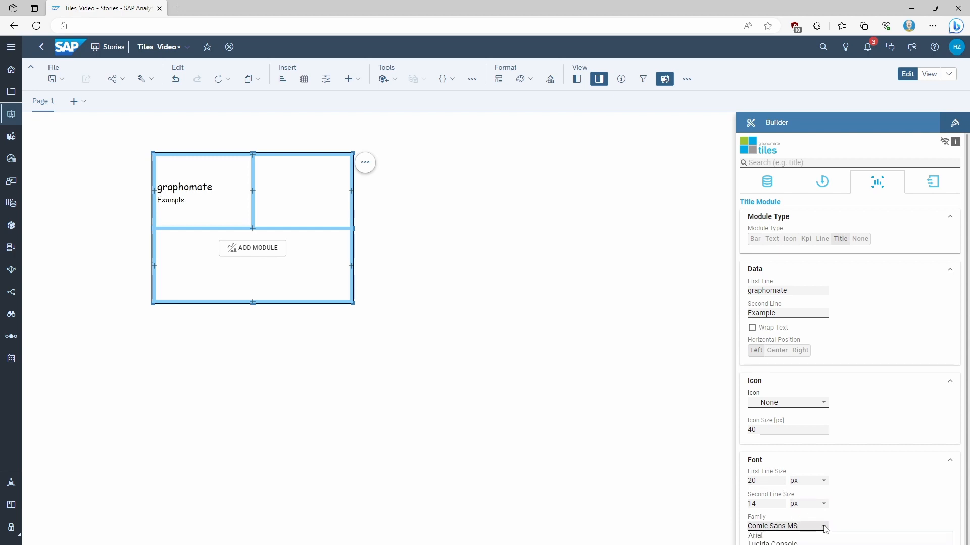
click(774, 536)
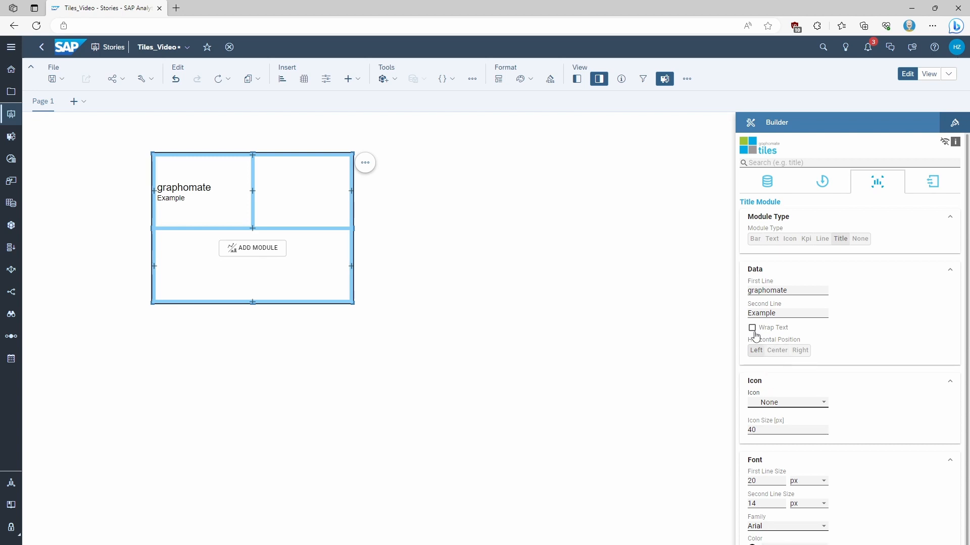
Add a KPI module to the tile's upper-right cell
click(314, 204)
click(283, 168)
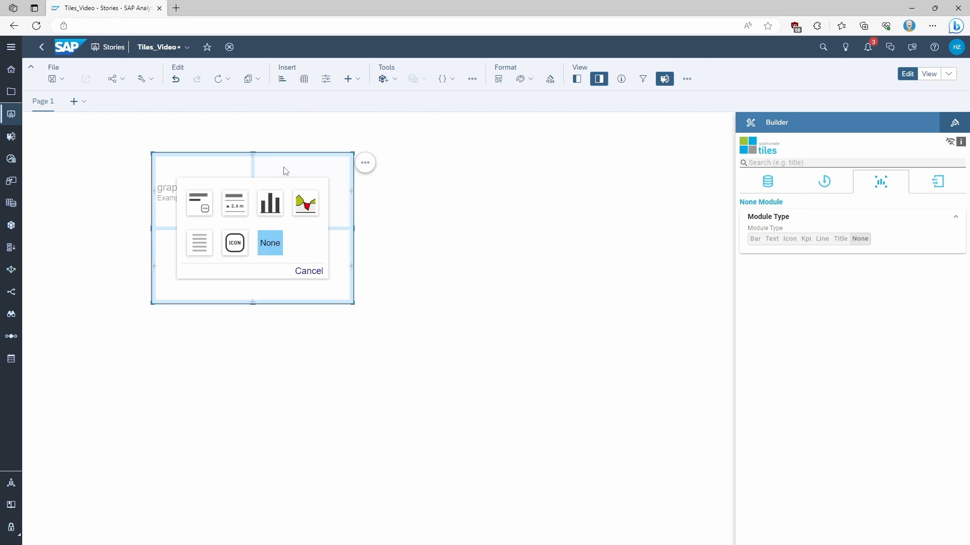
click(238, 211)
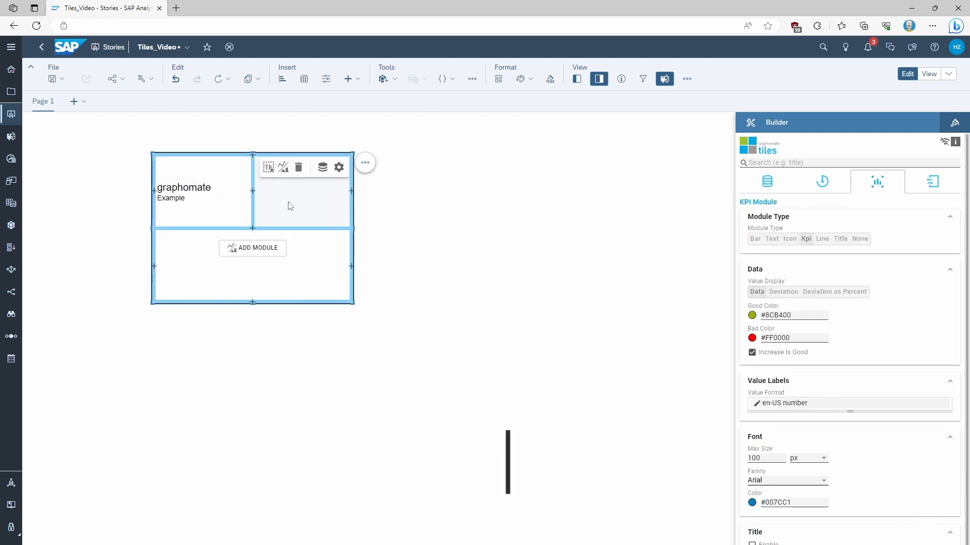
Assign the Discount value of the Furniture row as the KPI module's data
click(270, 170)
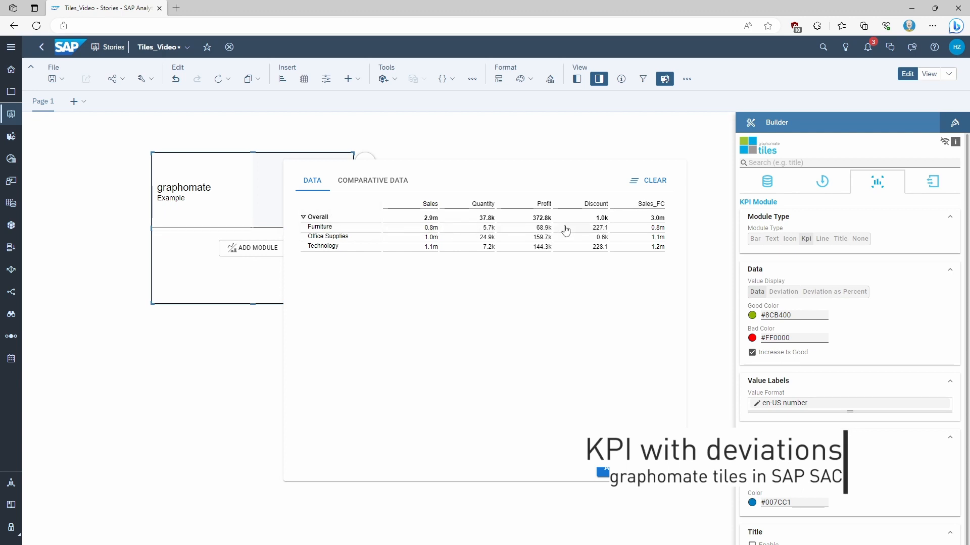
click(598, 228)
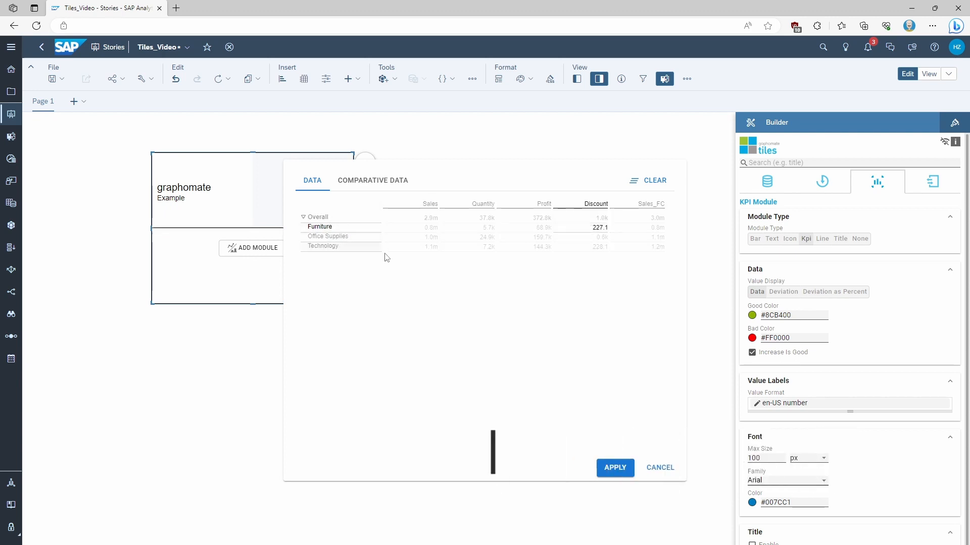
click(625, 470)
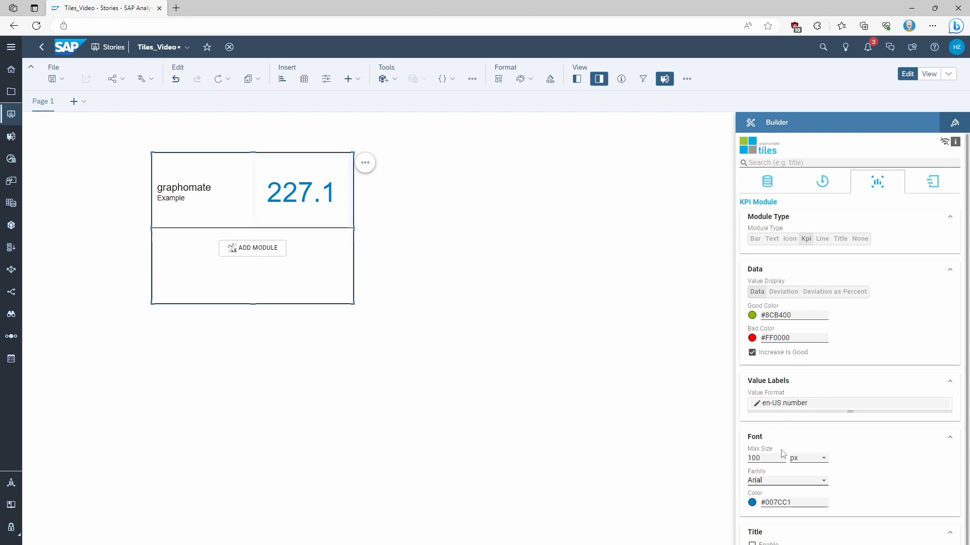
Enable the KPI module's title and set its text to "Furniture Discount"
click(752, 543)
scroll(831, 517, down, 1)
drag(773, 514, 732, 516)
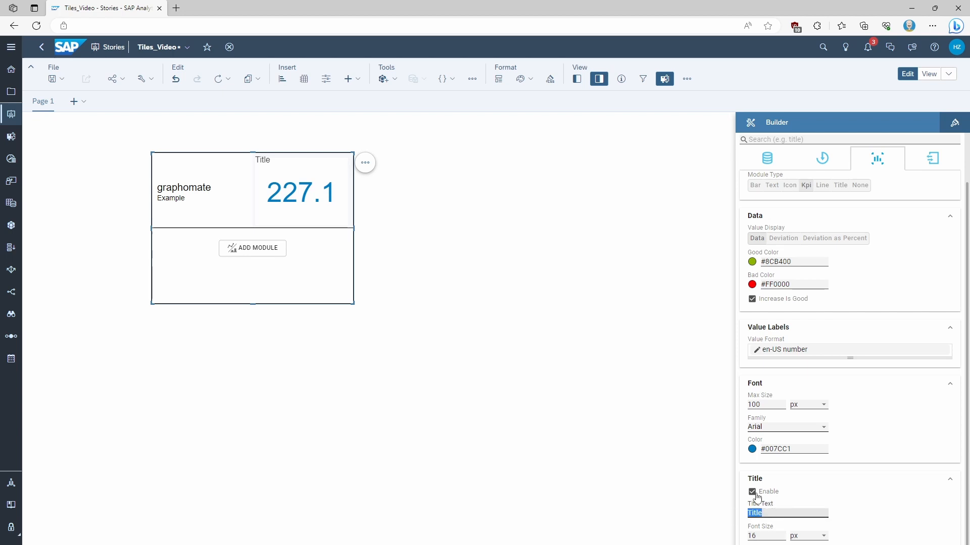
text(Furniture Discount)
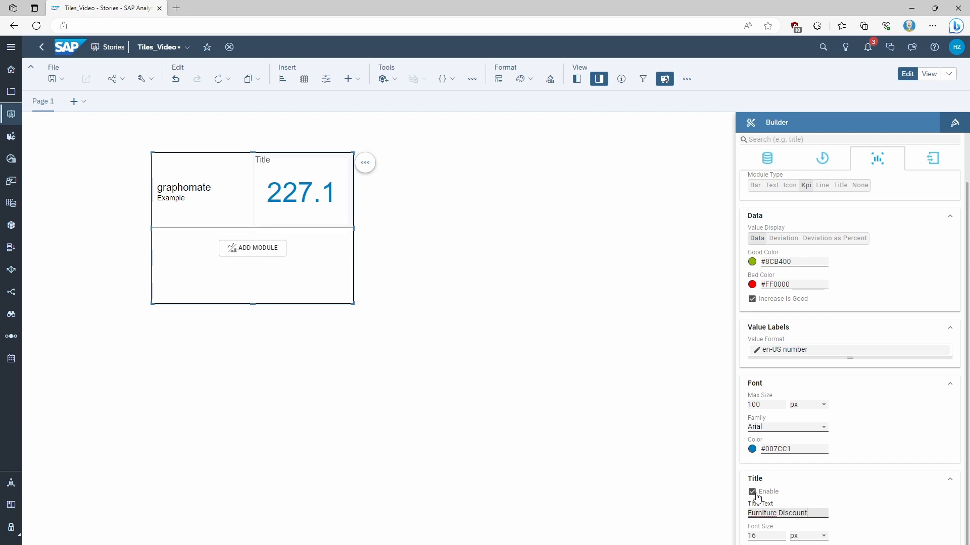
key(Return)
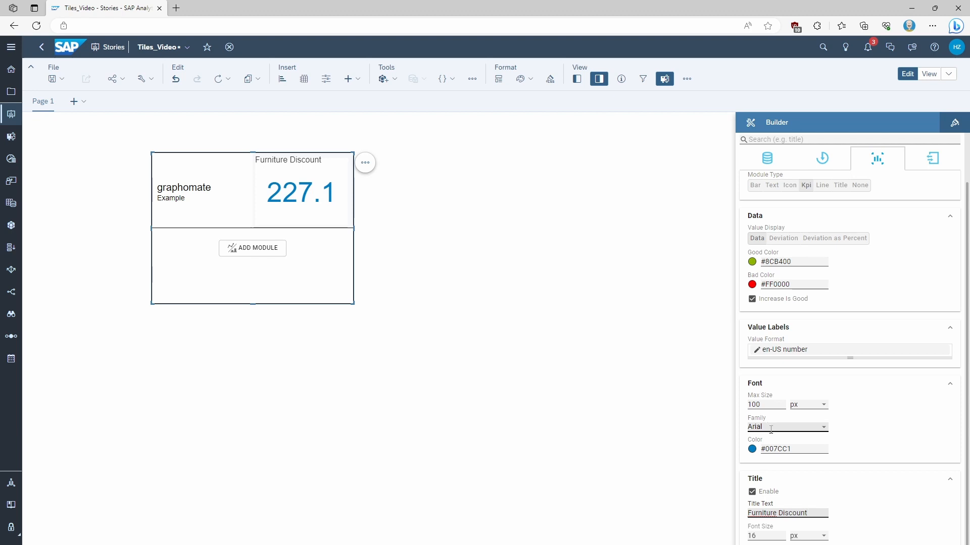
Set the KPI's value display to Deviation and assign the Furniture row's Profit value as comparative data
click(787, 238)
click(277, 208)
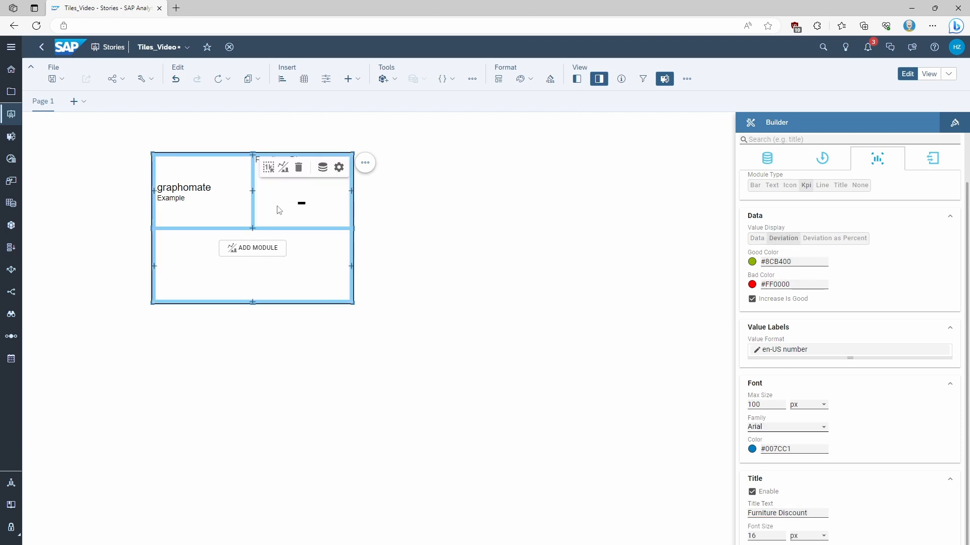
click(269, 167)
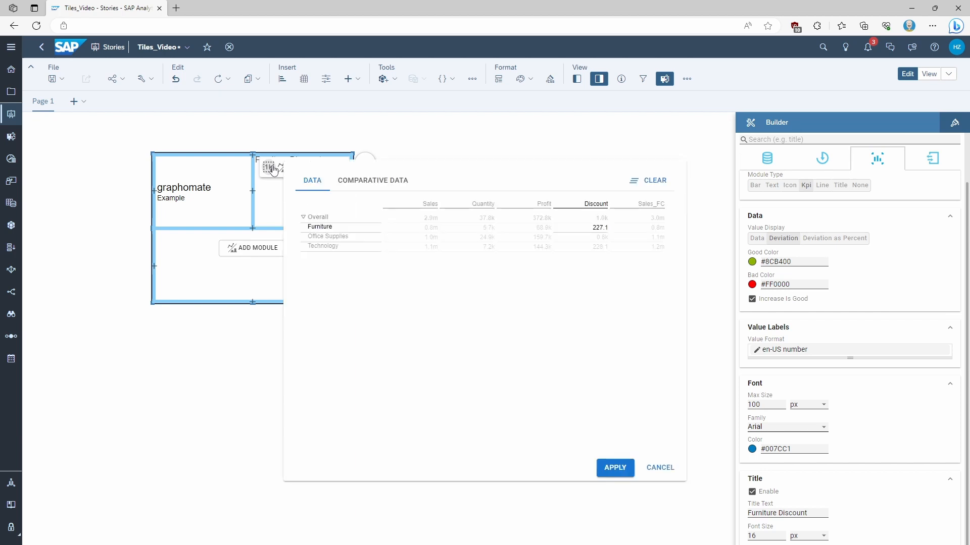
click(371, 180)
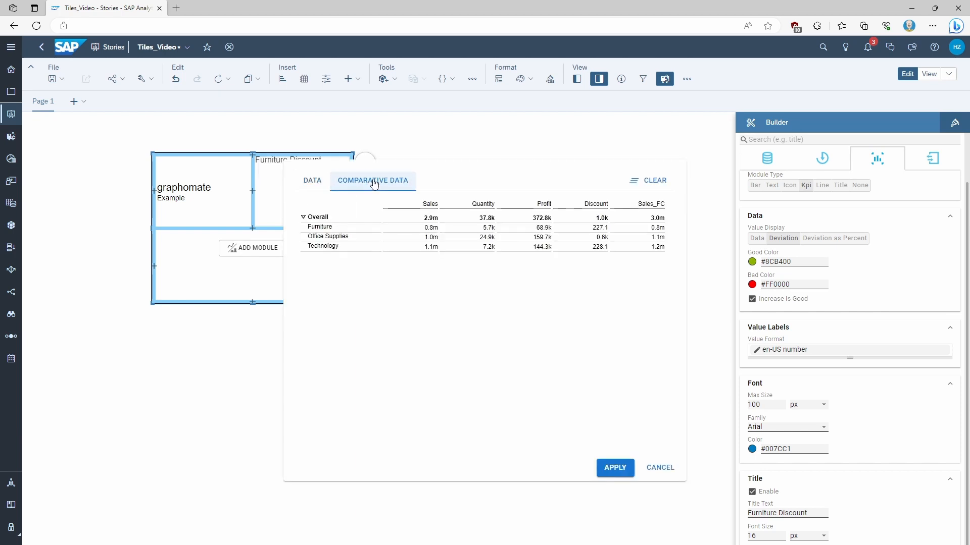
click(537, 232)
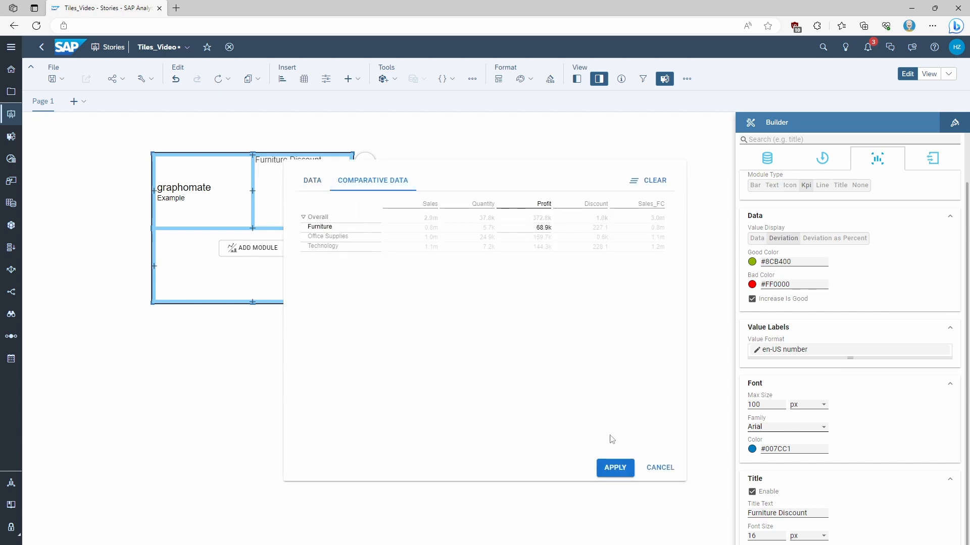
click(616, 468)
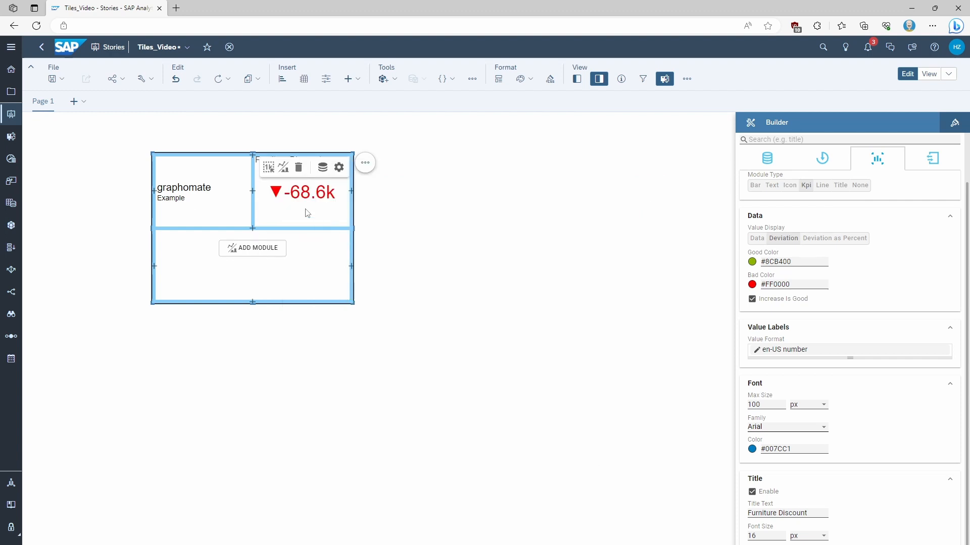
Try Deviation as Percent as the KPI's value display and review the format types offered for its value labels
click(839, 240)
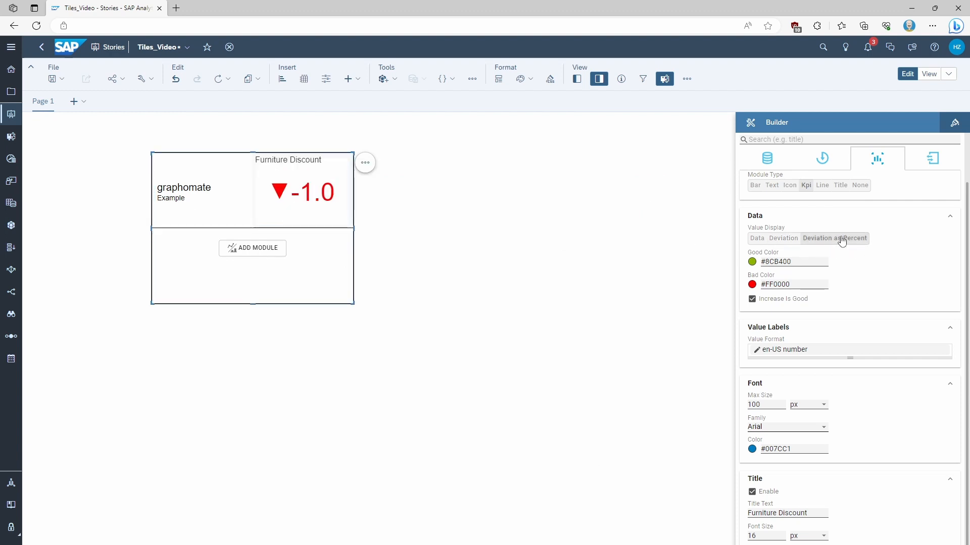
click(787, 242)
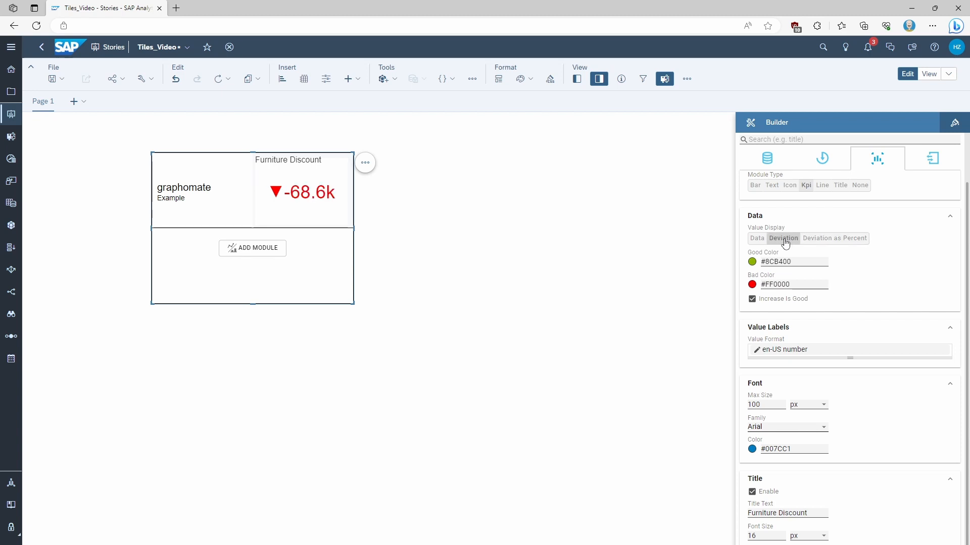
click(817, 353)
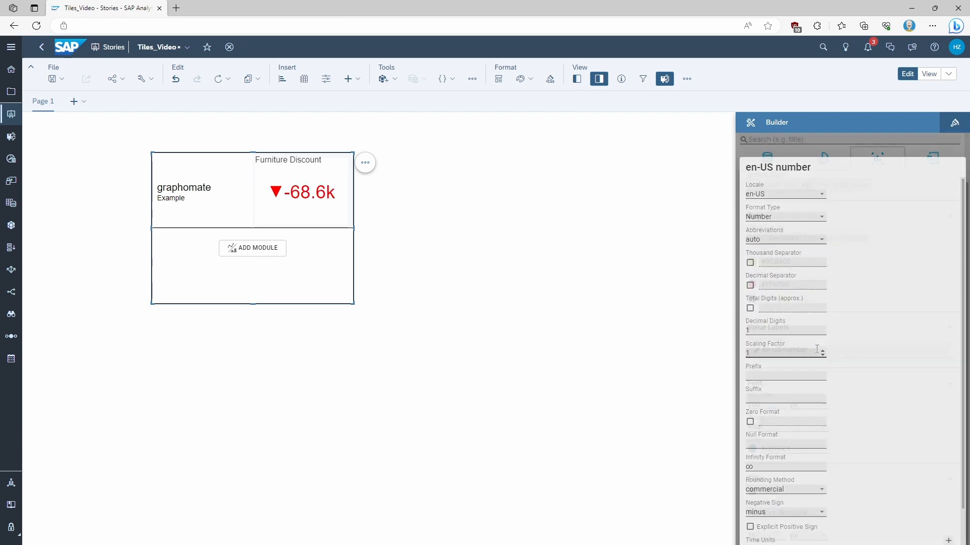
click(794, 217)
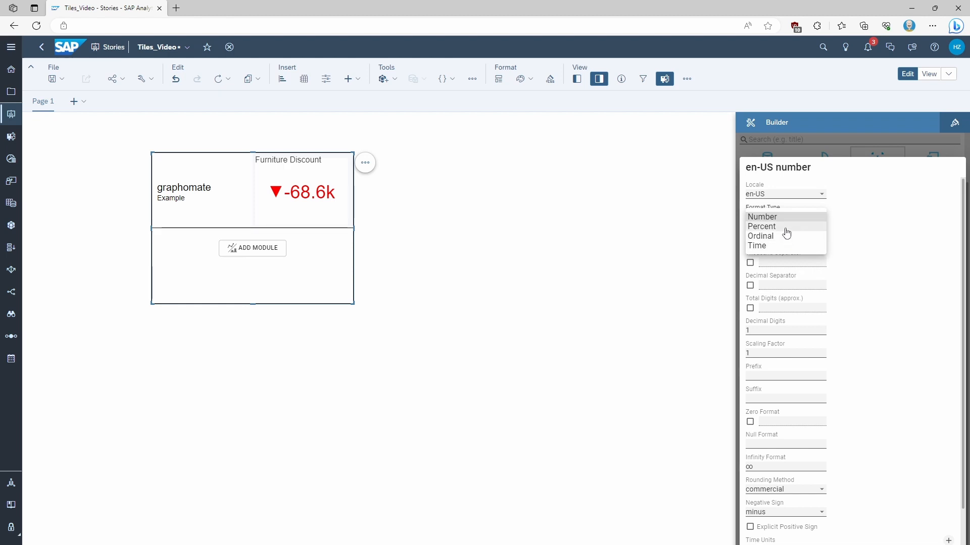
click(850, 212)
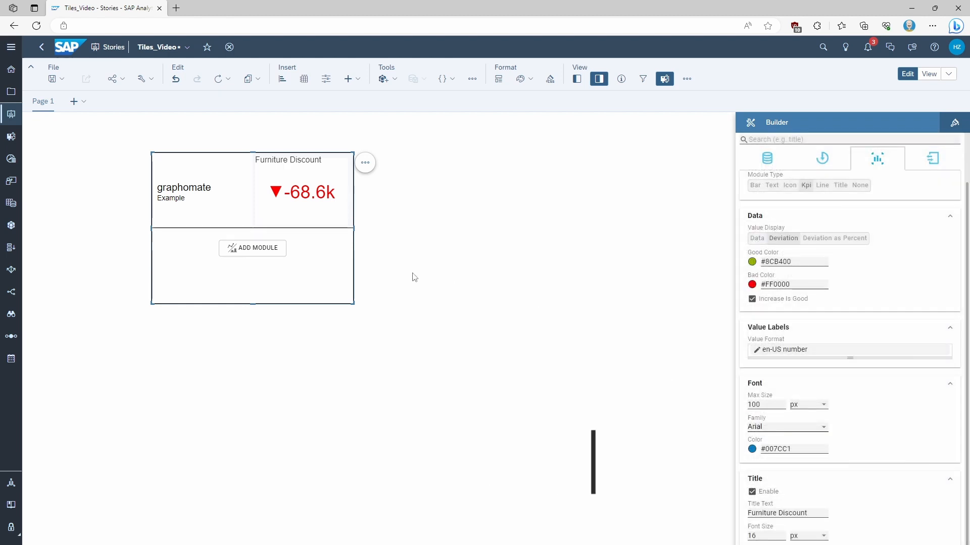
Add a bar chart module to the empty lower cell and assign the Furniture row as its data
click(298, 263)
click(242, 248)
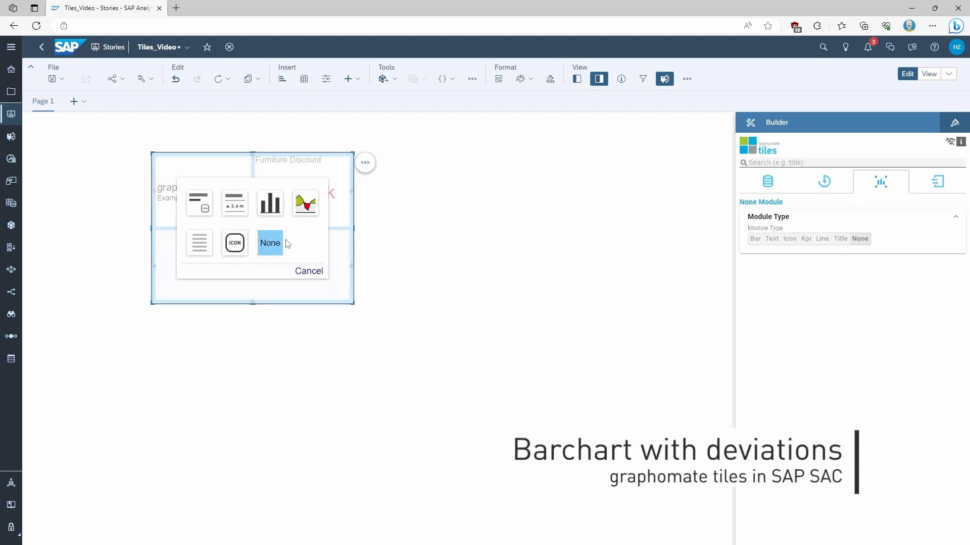
click(261, 208)
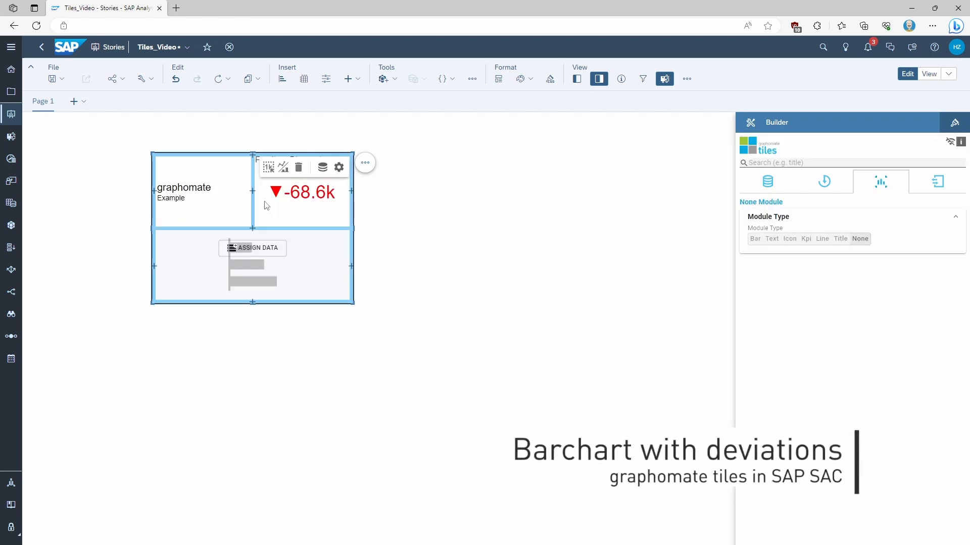
click(247, 253)
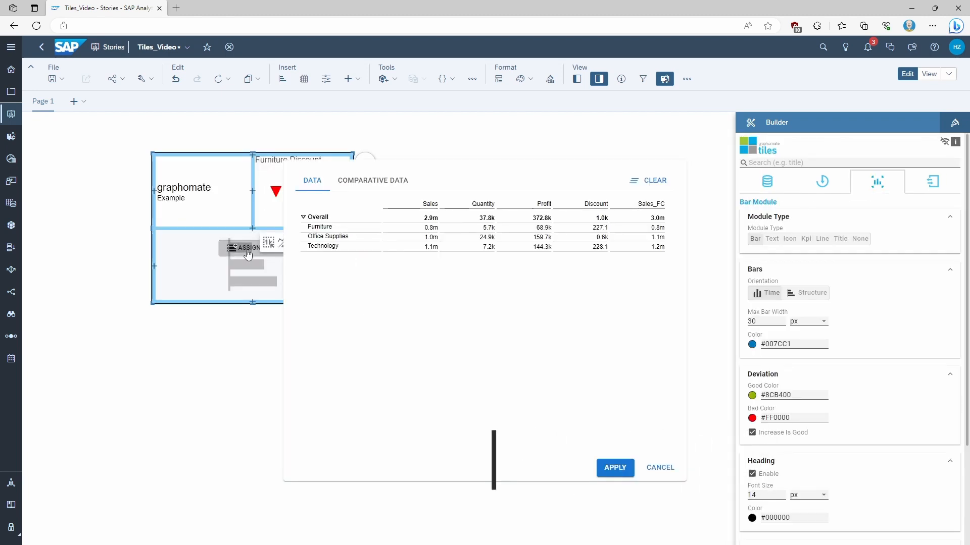
click(319, 229)
click(615, 469)
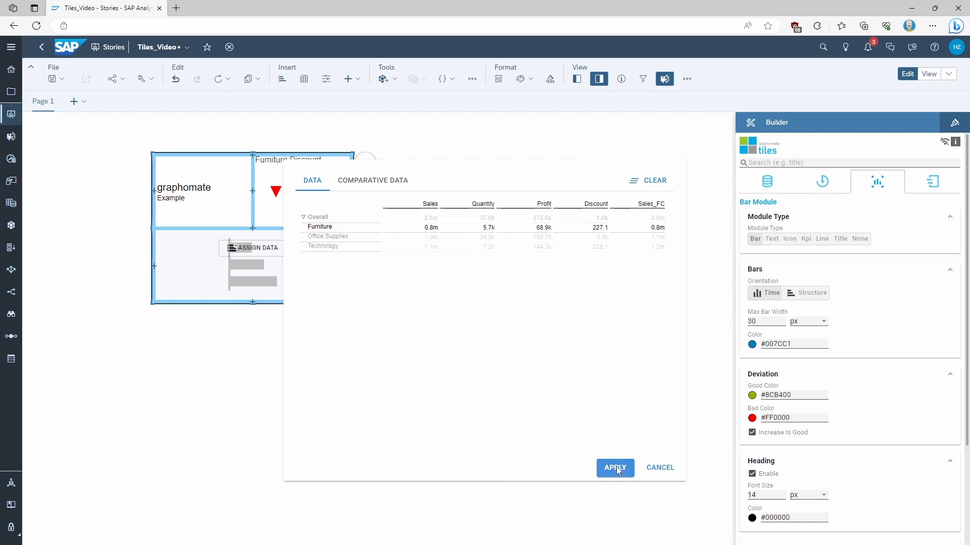
Try the Structure orientation for the bar chart and switch it back to Time
mouse_move(311, 288)
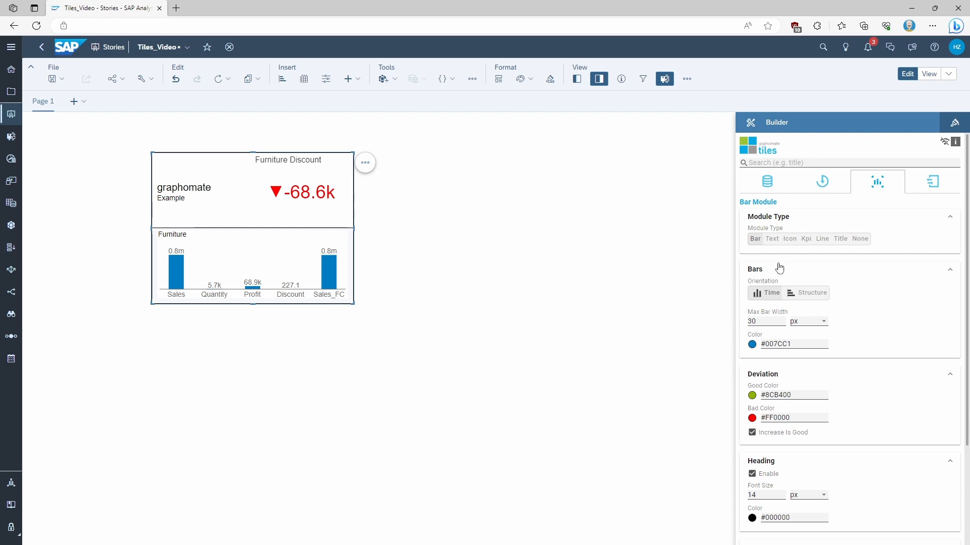
click(810, 292)
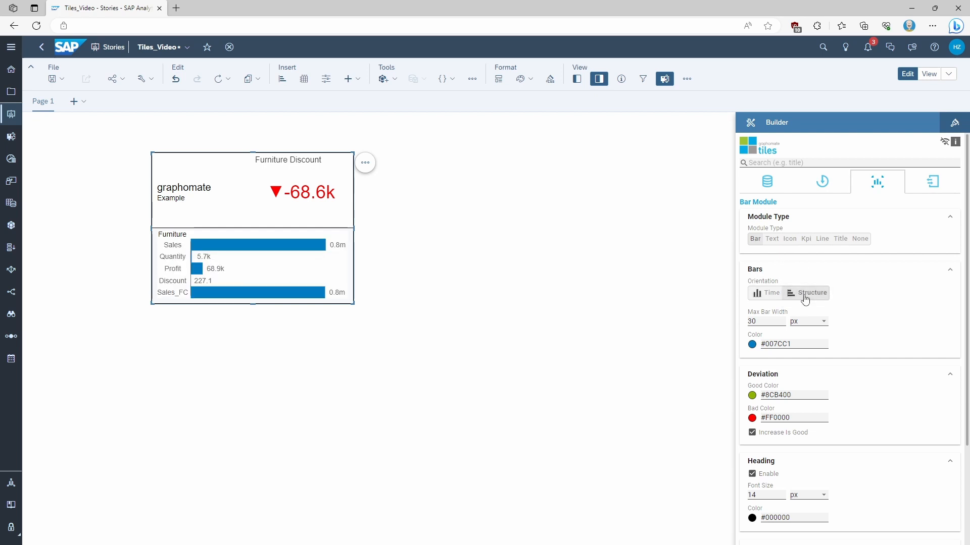
click(770, 298)
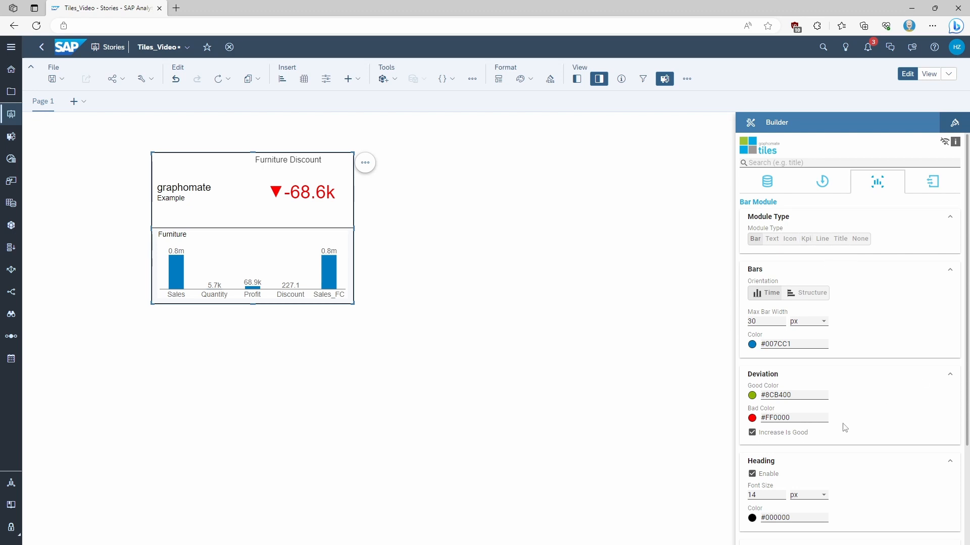
Assign the Office Supplies row as the bar chart's comparative data
click(337, 245)
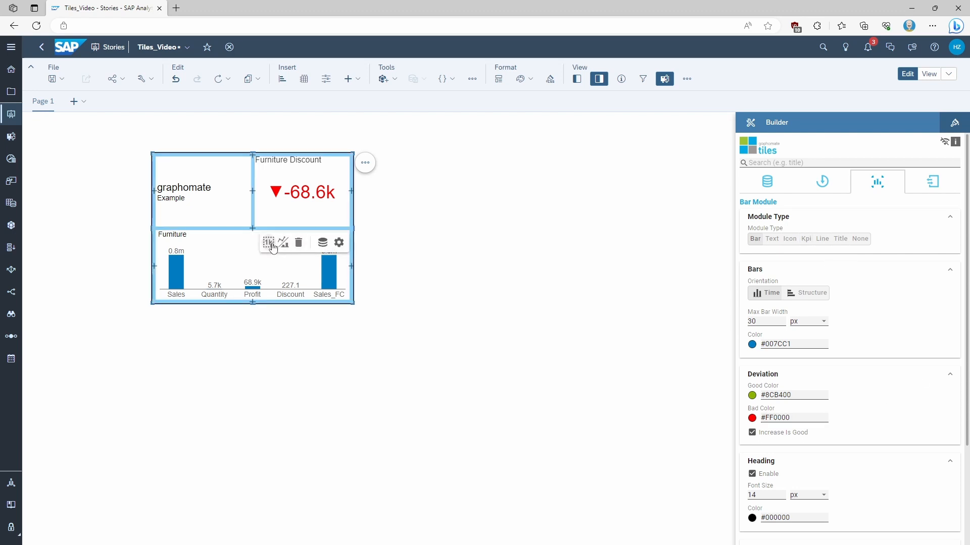
click(268, 243)
click(394, 182)
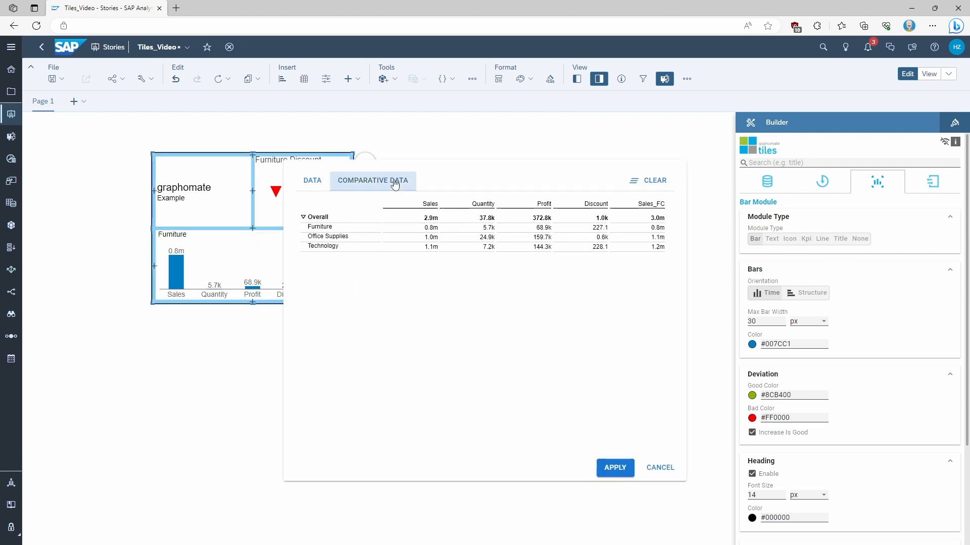
click(332, 238)
click(615, 468)
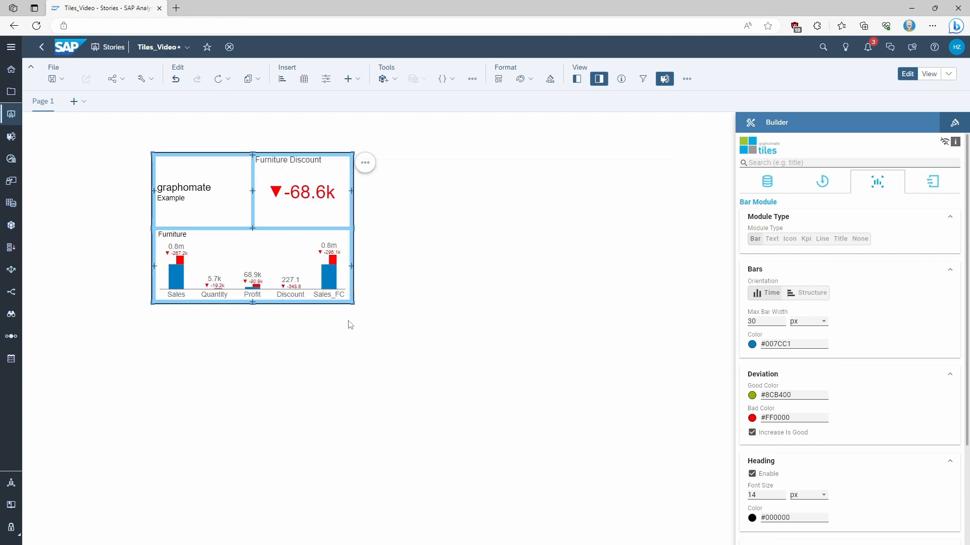
mouse_move(310, 282)
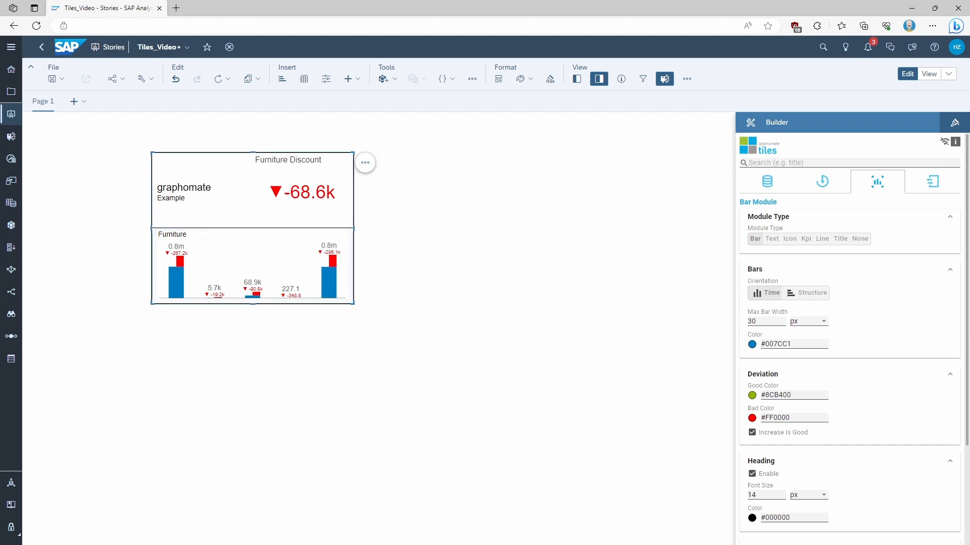
Change the lower module's type from Bar to Line and assign the Furniture row as its data
scroll(852, 445, down, 5)
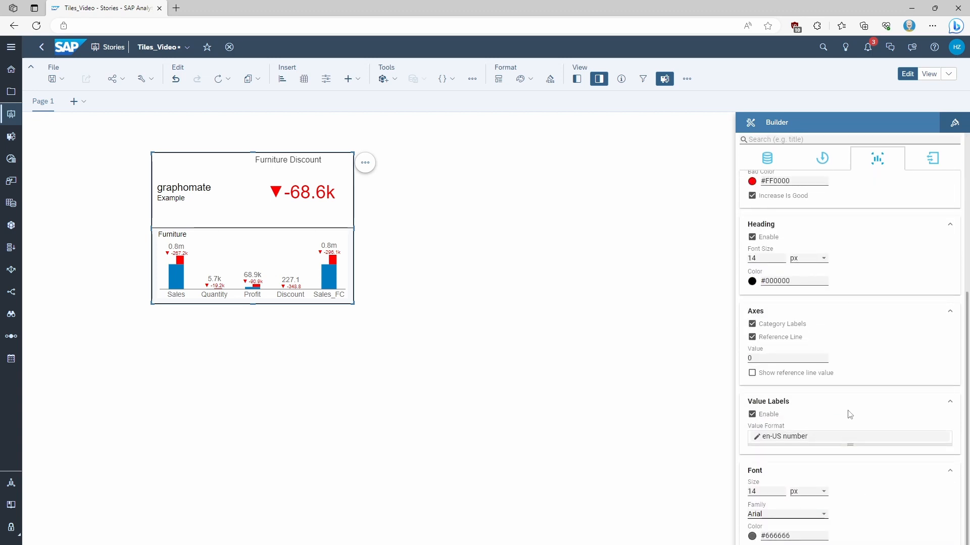
scroll(850, 414, up, 6)
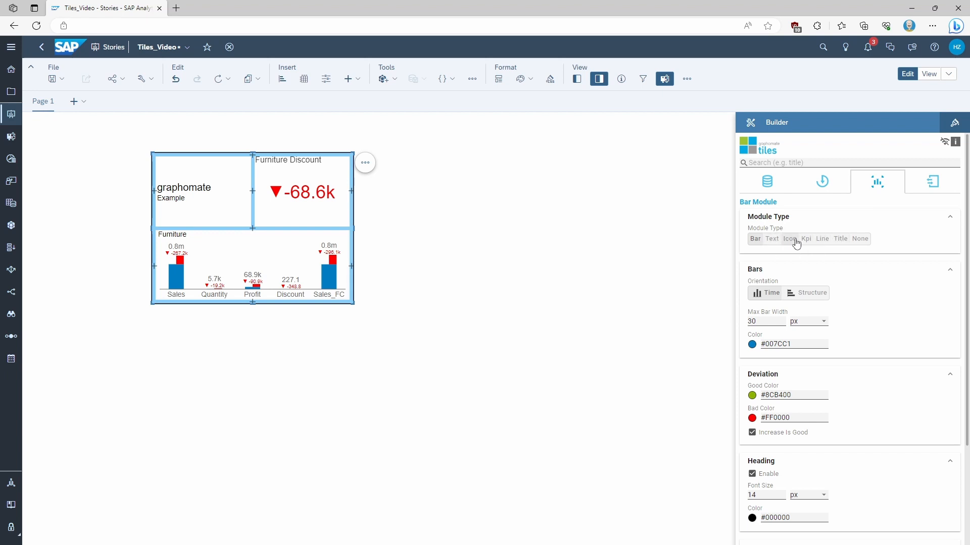
click(822, 239)
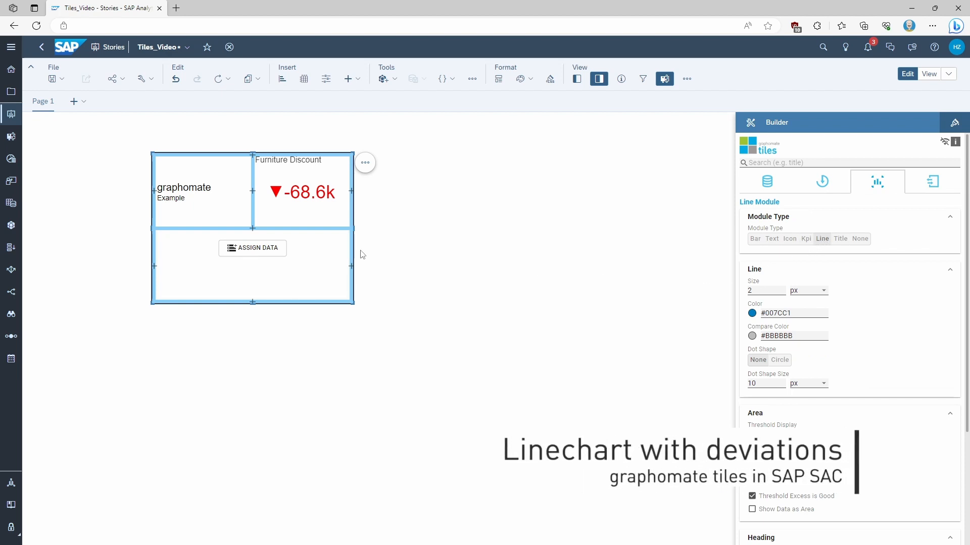
click(246, 248)
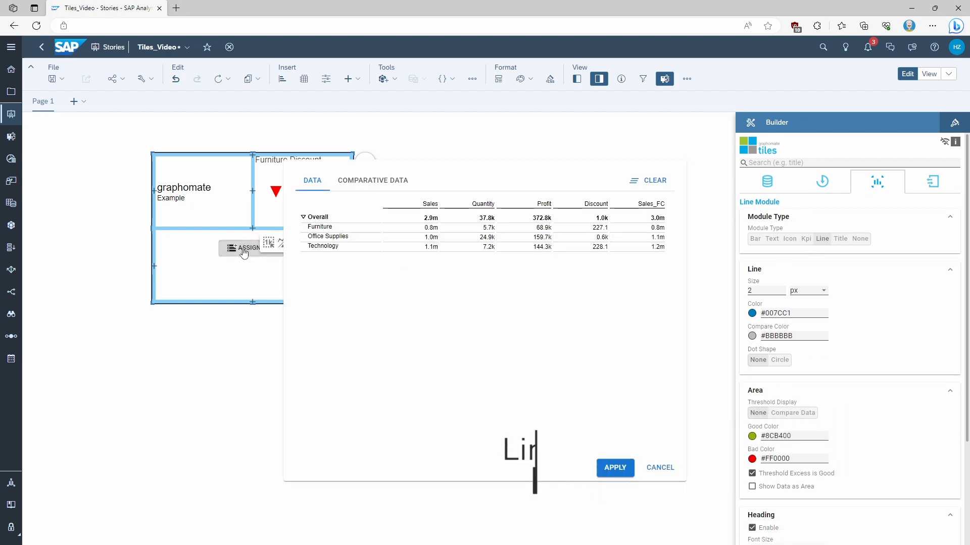
click(331, 229)
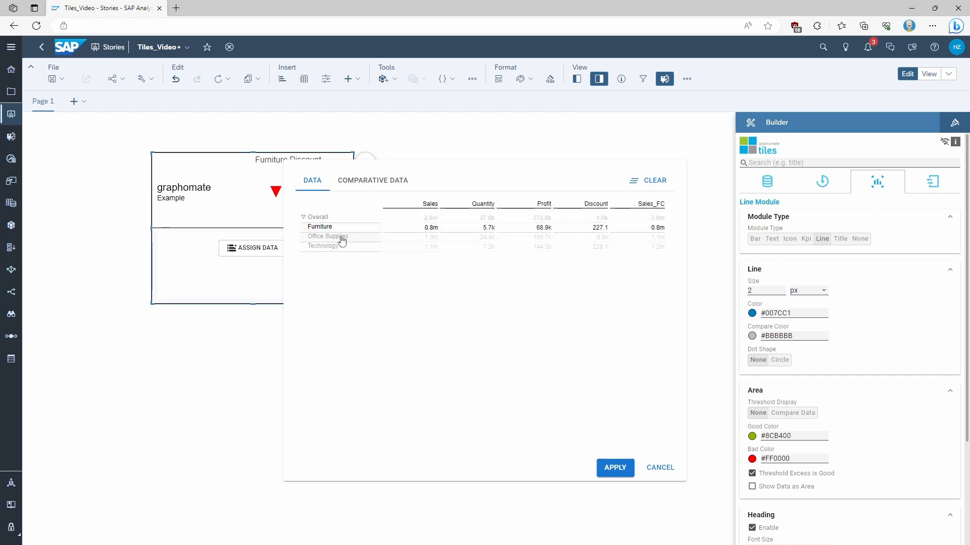
click(612, 467)
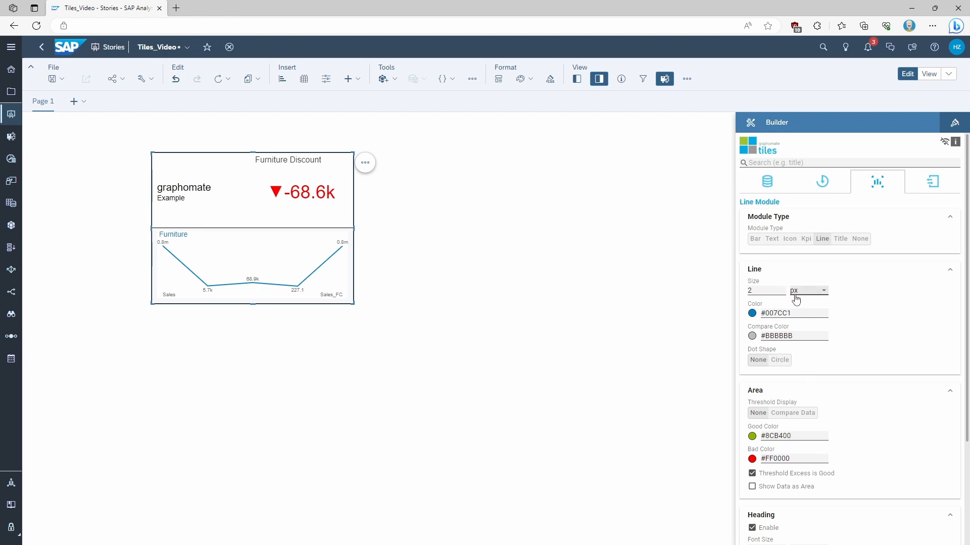
Set the line chart's dot shape to Circle and its threshold display to Compare Data
click(779, 361)
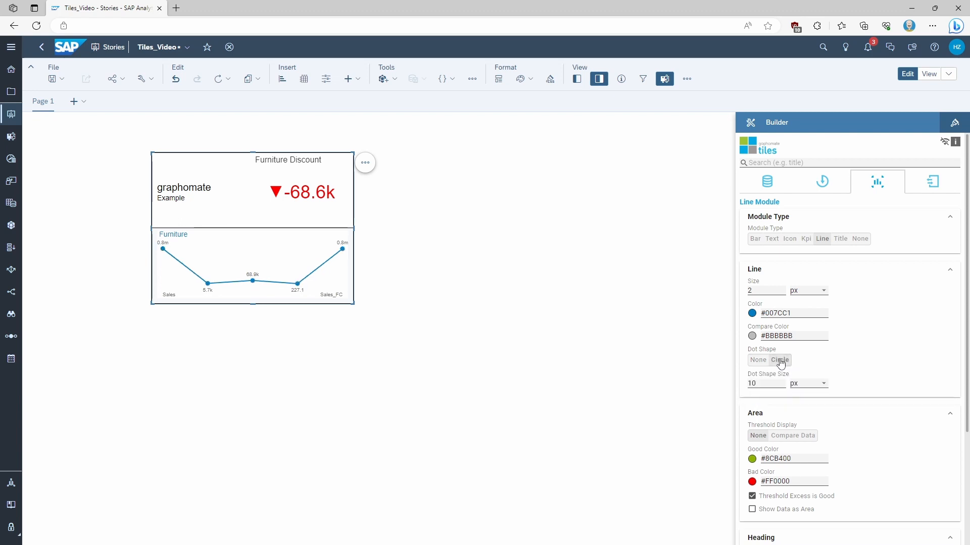
click(792, 435)
Assign the Office Supplies row as the line chart's comparative data
mouse_move(281, 252)
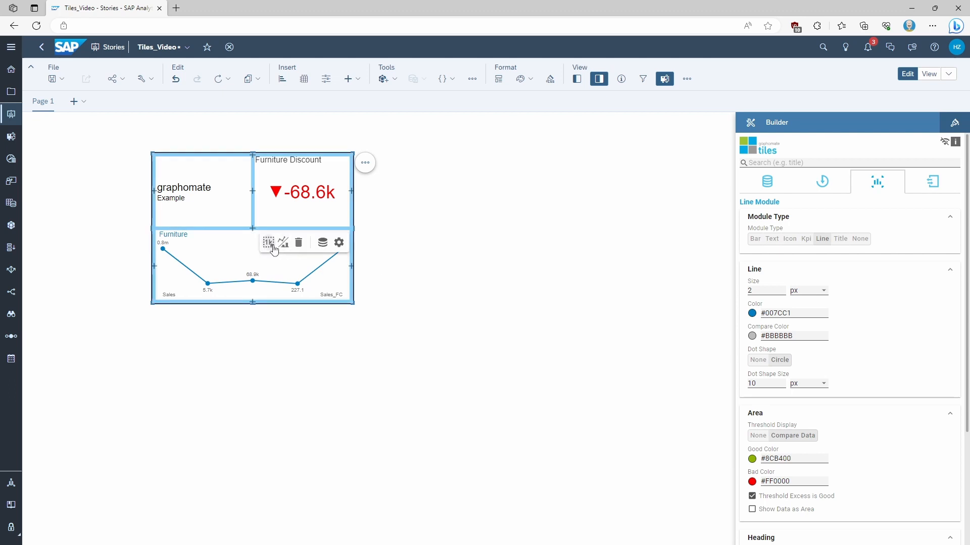
click(273, 246)
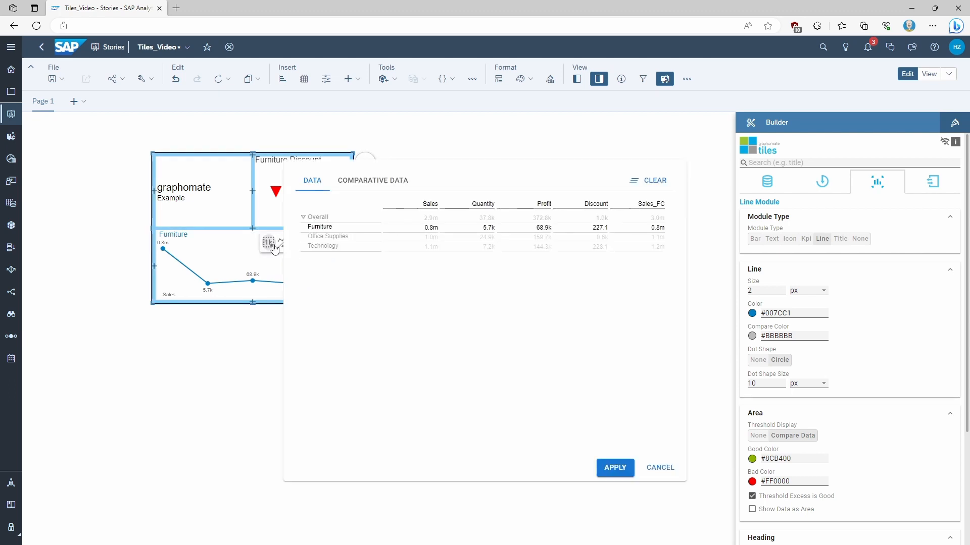
click(374, 182)
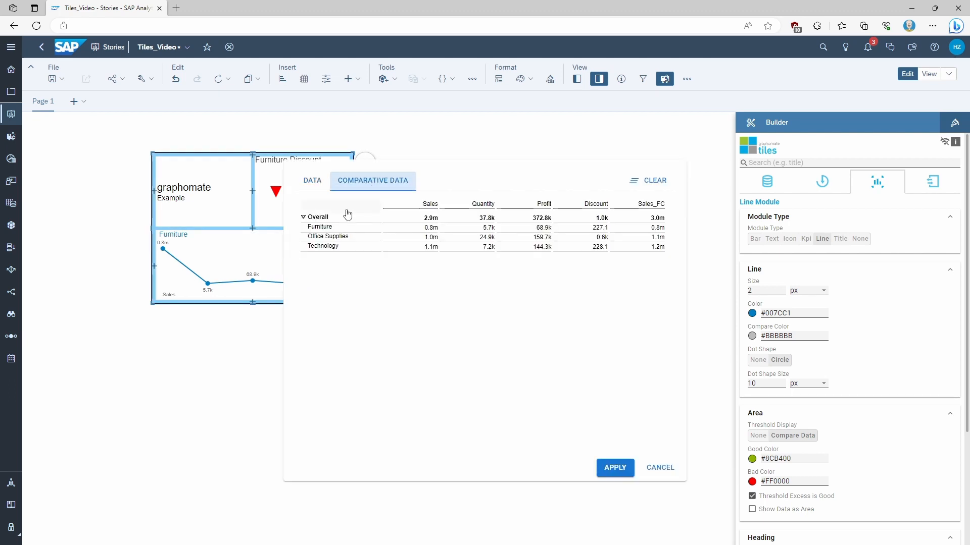
click(326, 237)
click(615, 468)
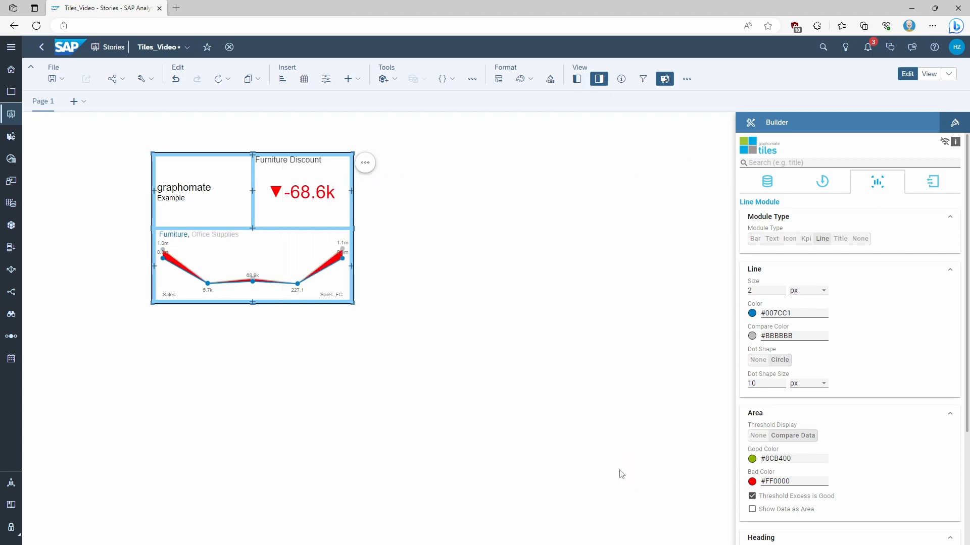
mouse_move(300, 274)
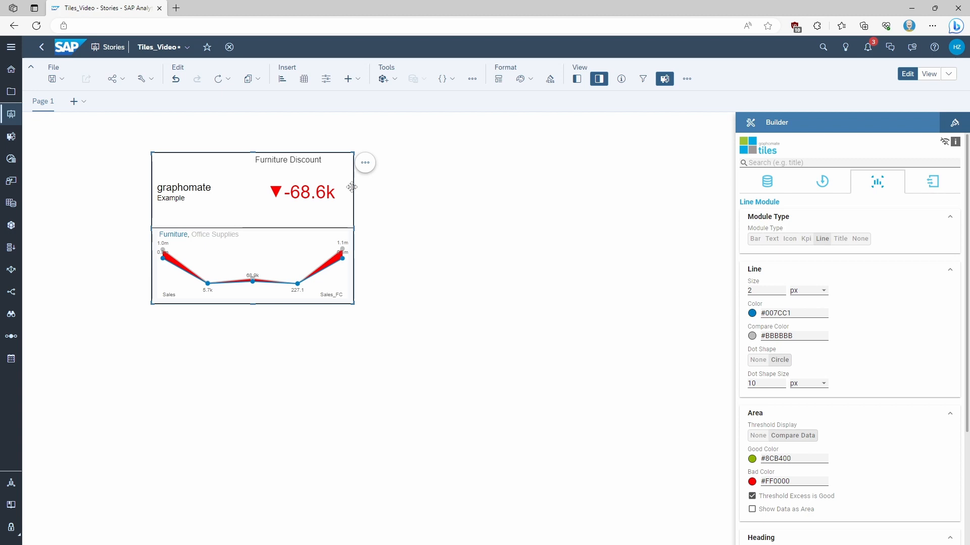
Set the tile's flip state to back and its flip trigger to click
click(768, 182)
click(819, 183)
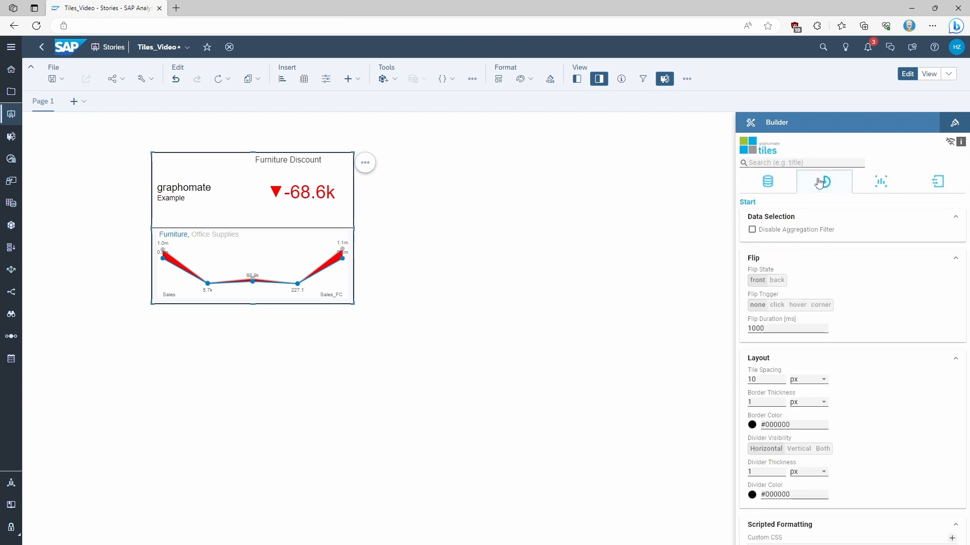
click(776, 282)
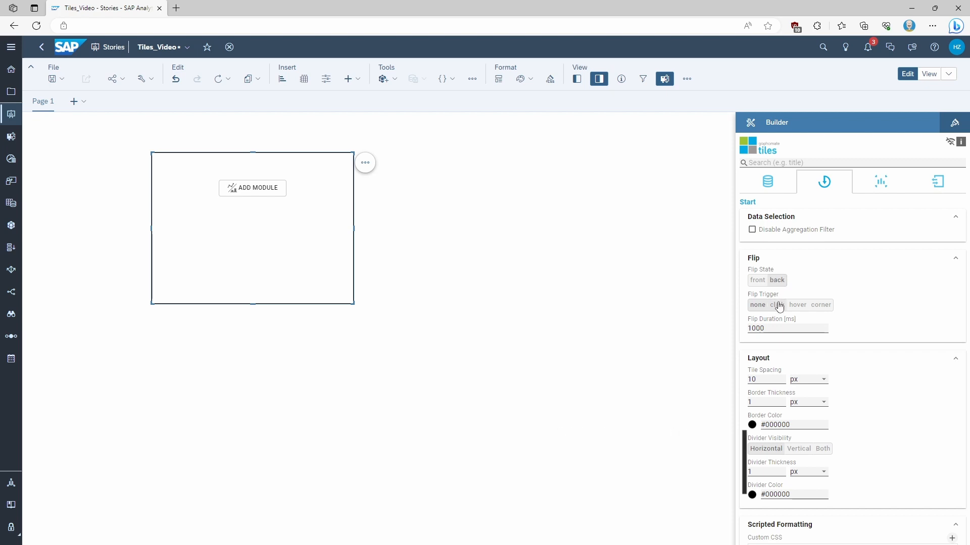
click(778, 306)
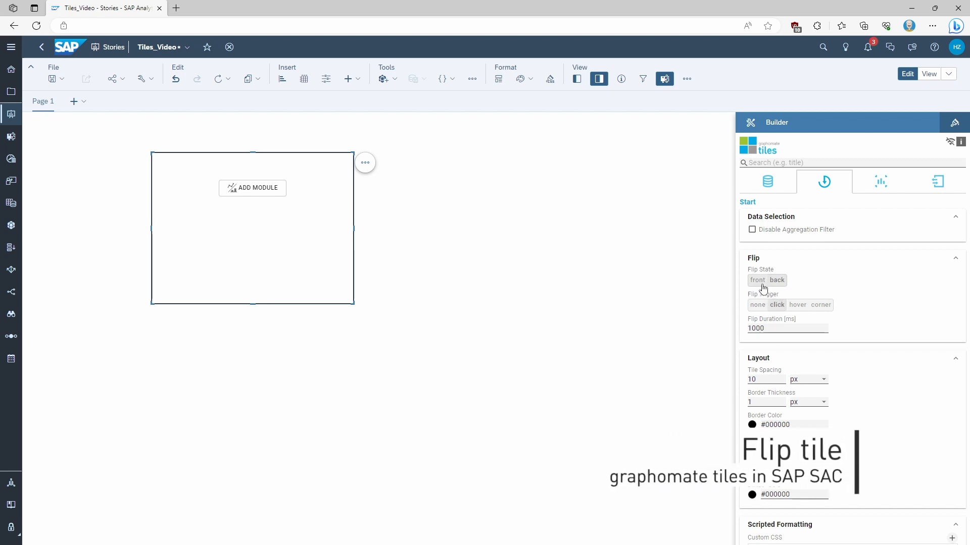
Add an Icon module to the back of the tile
click(238, 200)
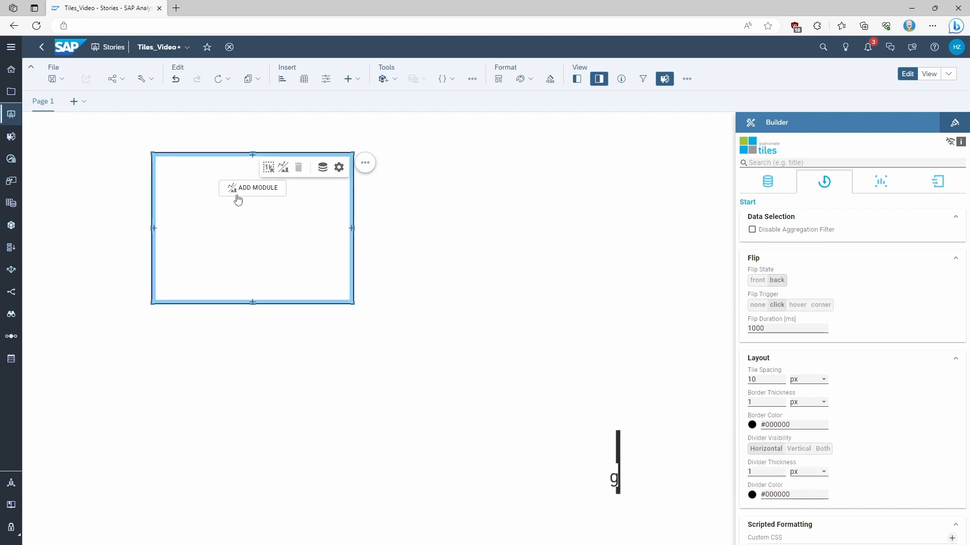
click(254, 193)
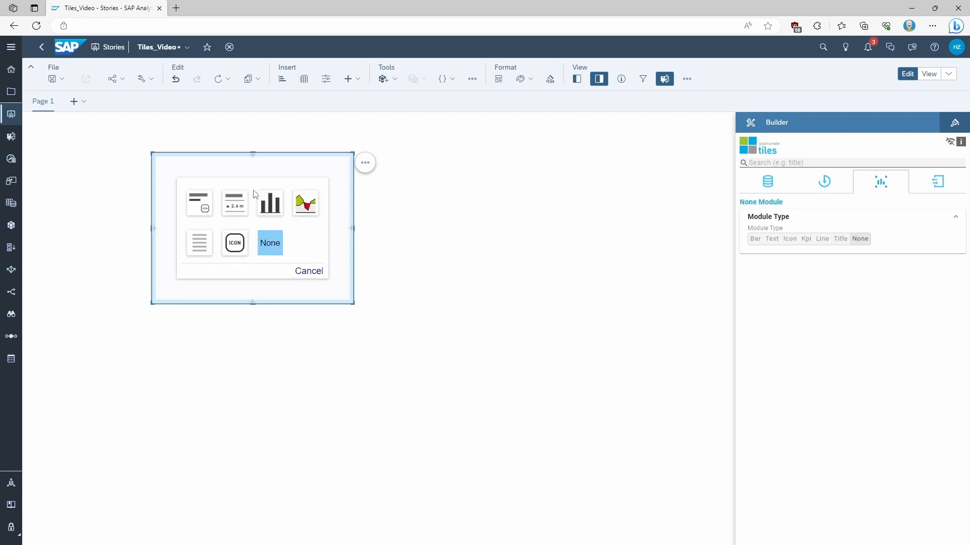
click(234, 244)
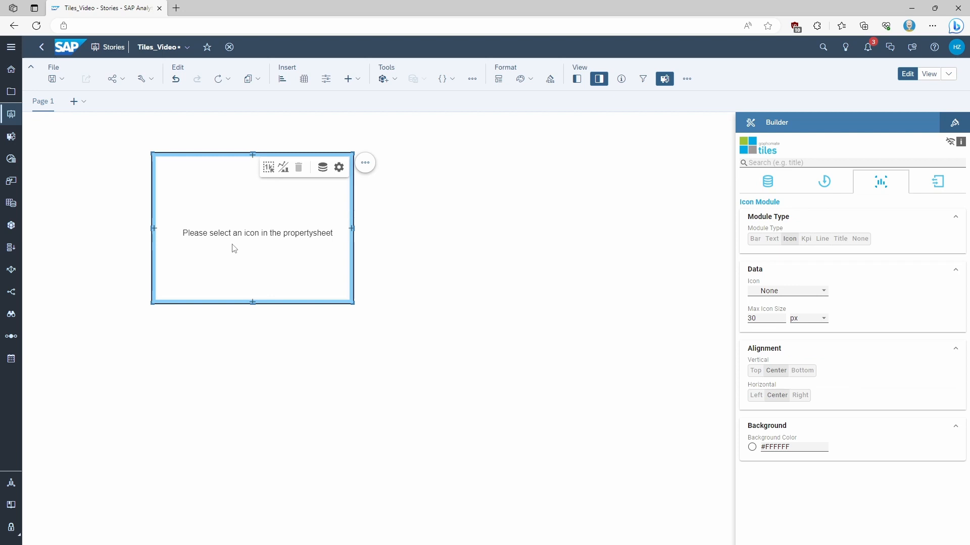
Open the Base64 Image Encoder website base64-image.de in a new browser tab
click(176, 8)
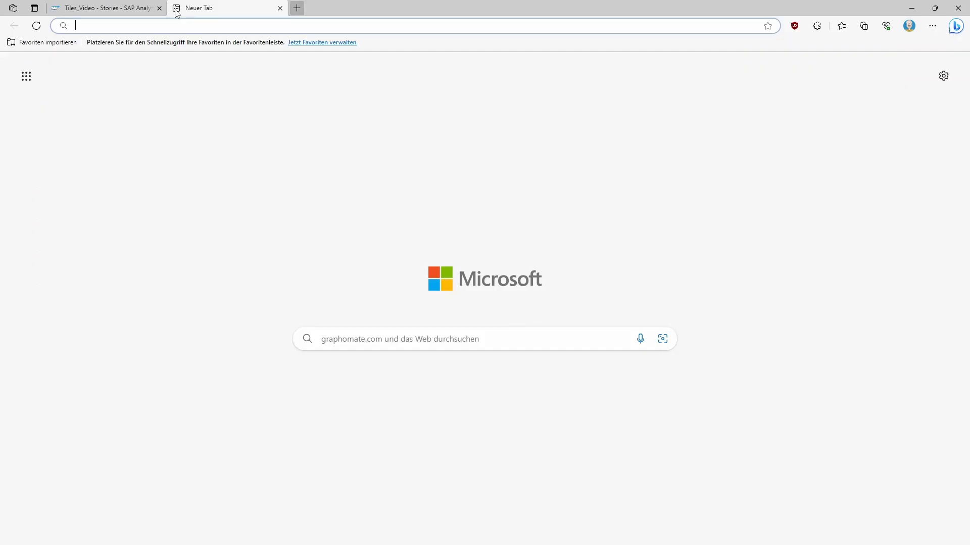
text(base)
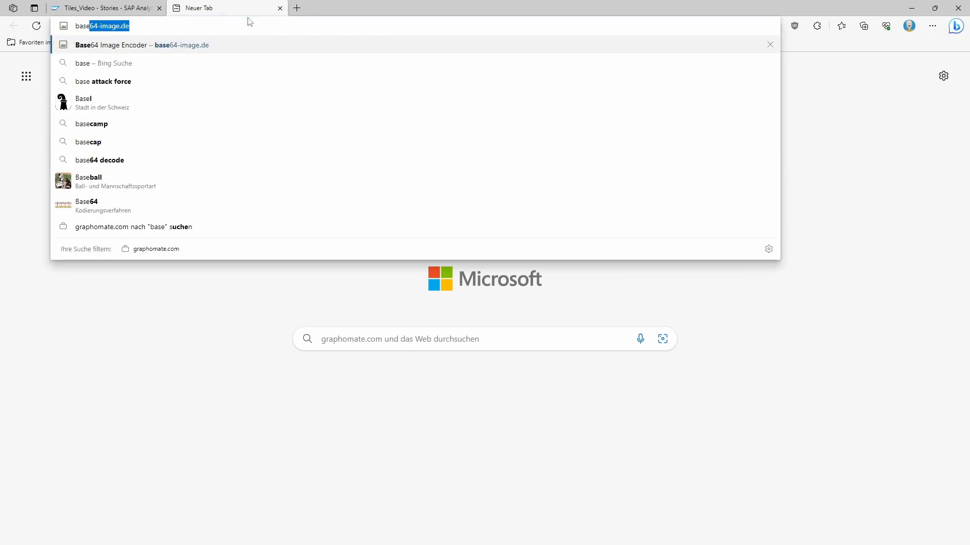
key(Return)
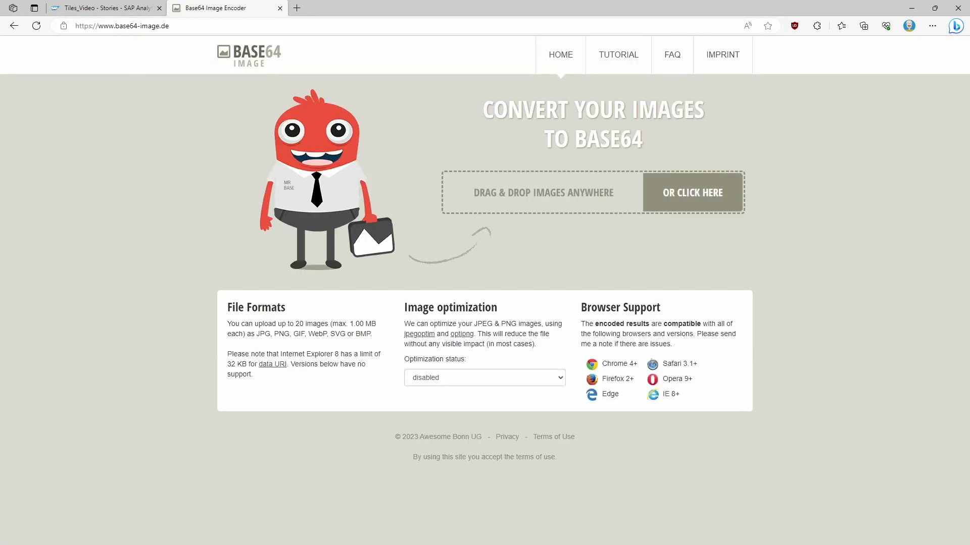
Encode the first JPG image from the Grafiken folder in File Explorer with the Base64 image encoder
key(super+e)
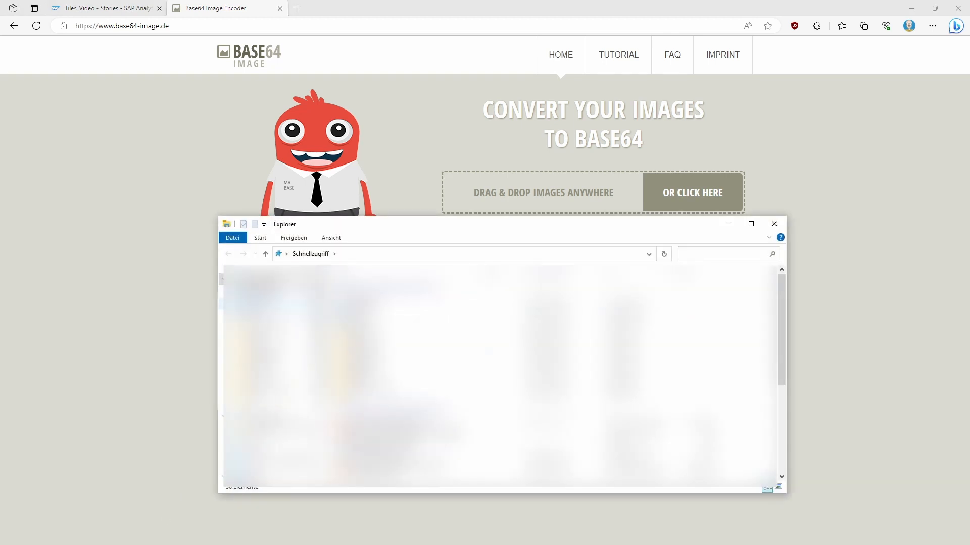
click(283, 376)
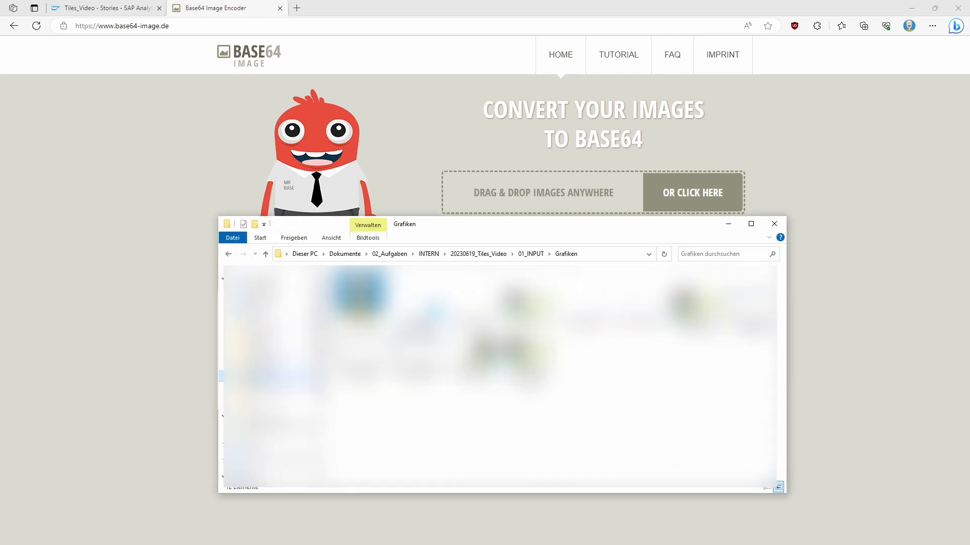
drag(359, 293, 510, 199)
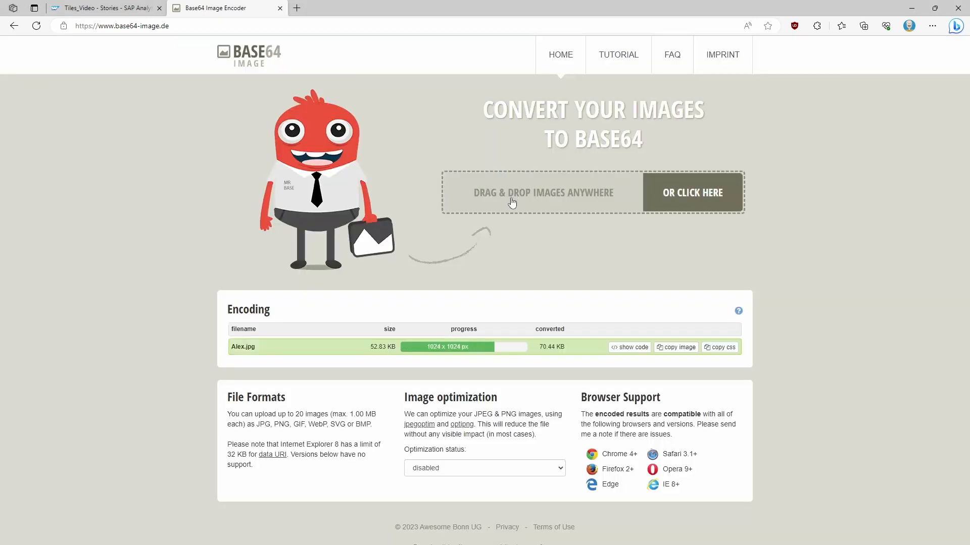
Copy the encoded image, switch to the SAP Analytics Cloud story, and paste it as the Icon module's custom icon URL
click(677, 347)
click(135, 6)
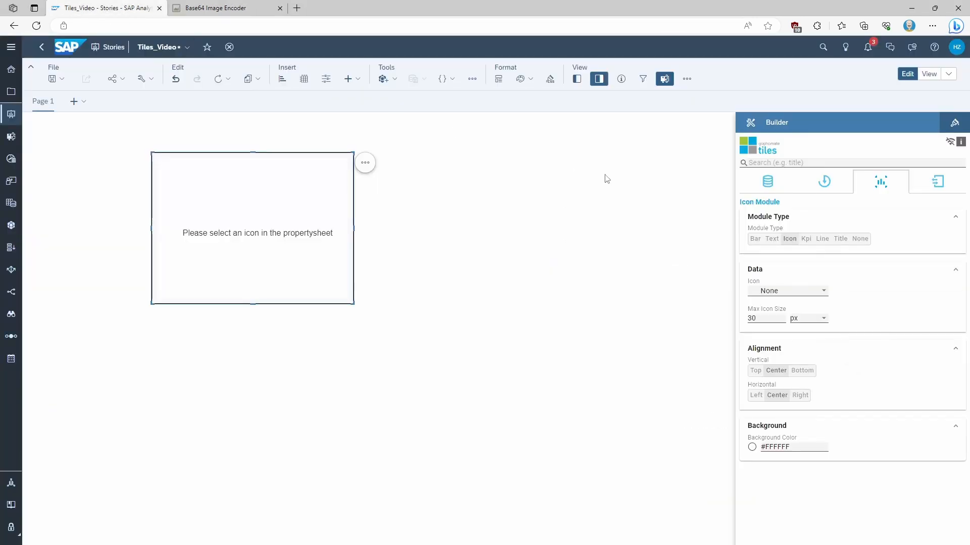
click(787, 290)
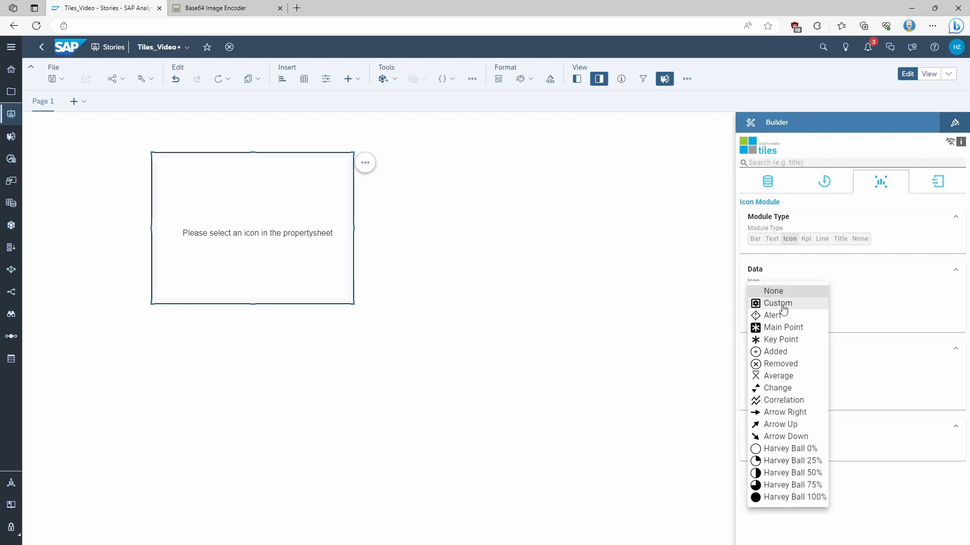
click(780, 303)
click(786, 316)
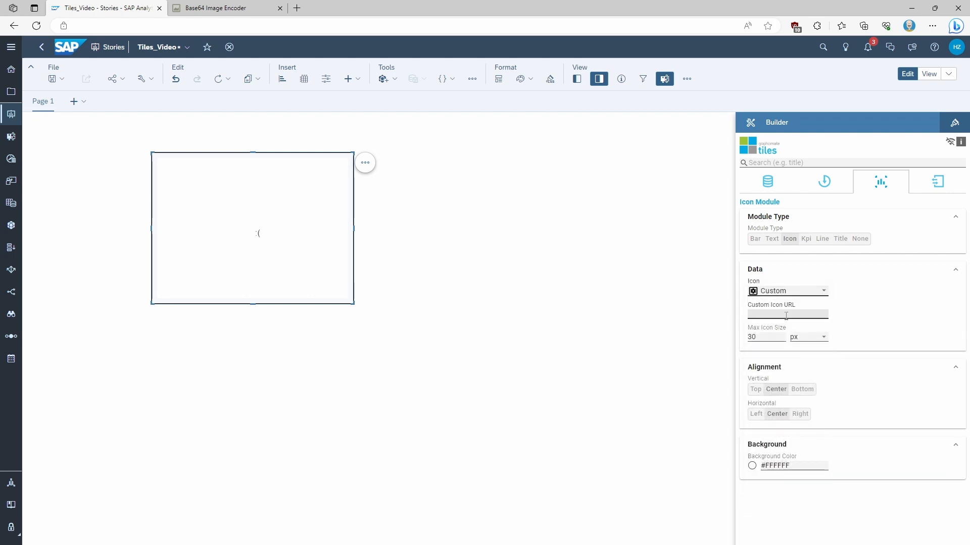
key(ctrl+v)
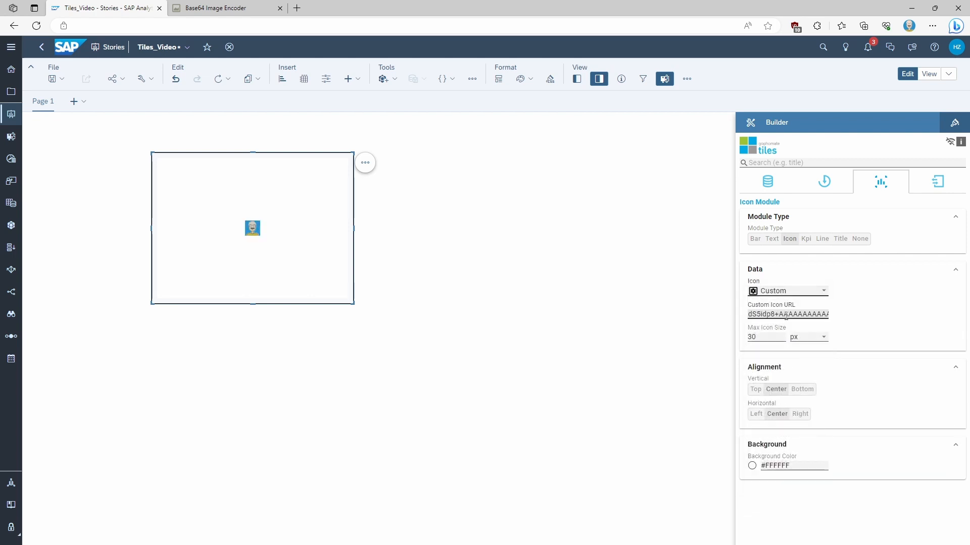
Set the custom icon's maximum size to 300 px
double_click(781, 335)
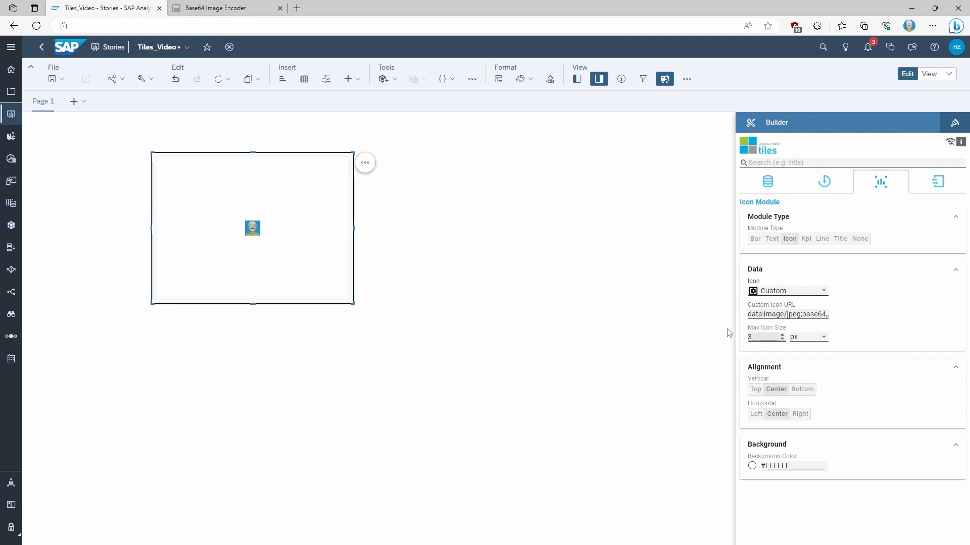
click(207, 226)
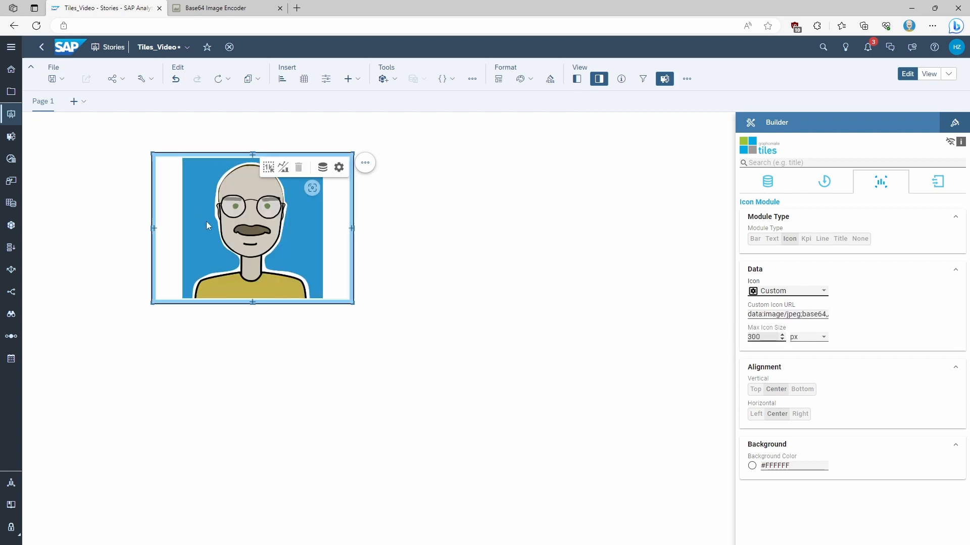
click(517, 294)
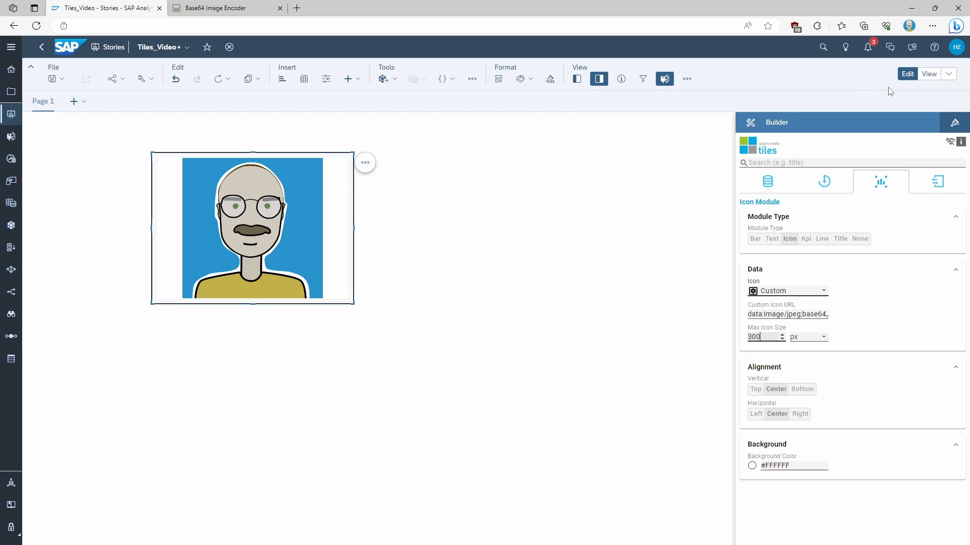
Open the story in view mode and flip the tile to its back side to test the flip trigger
click(929, 74)
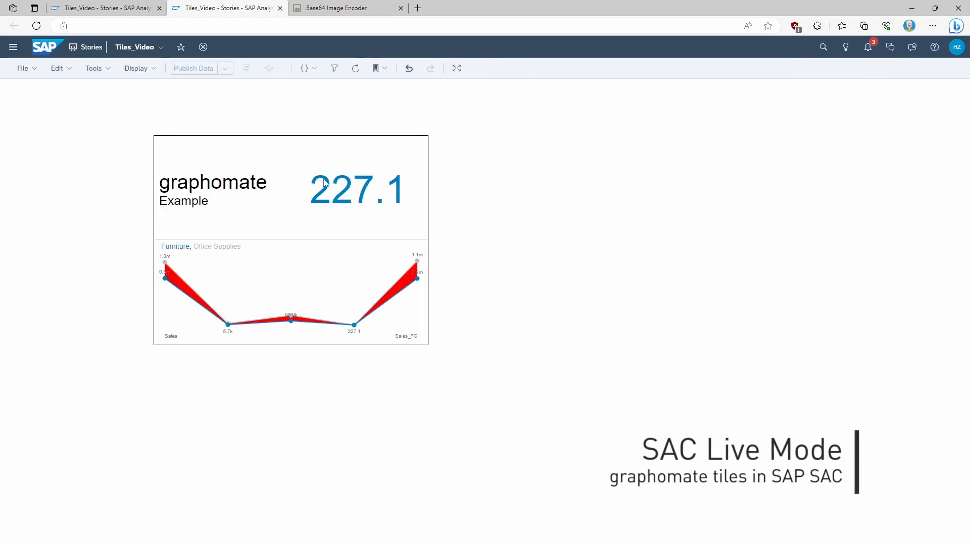
click(313, 216)
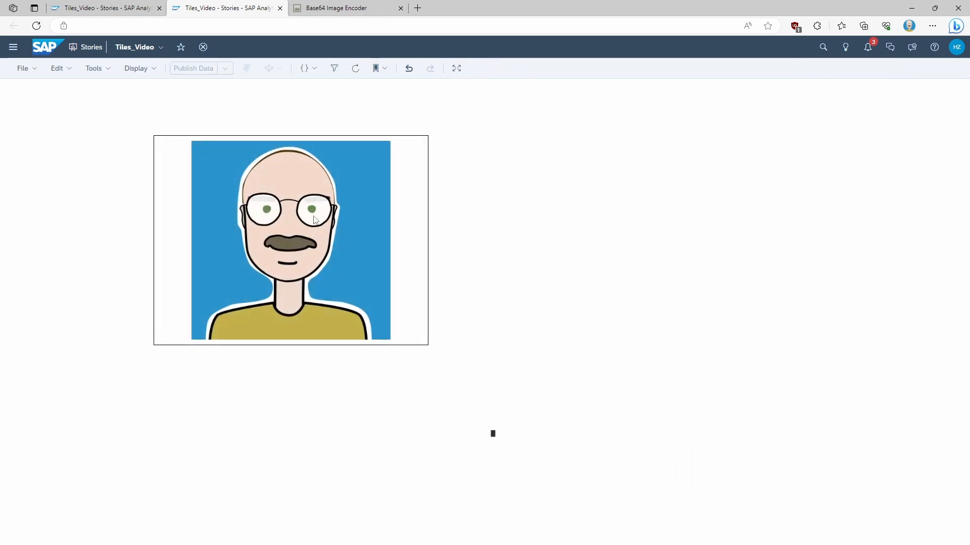